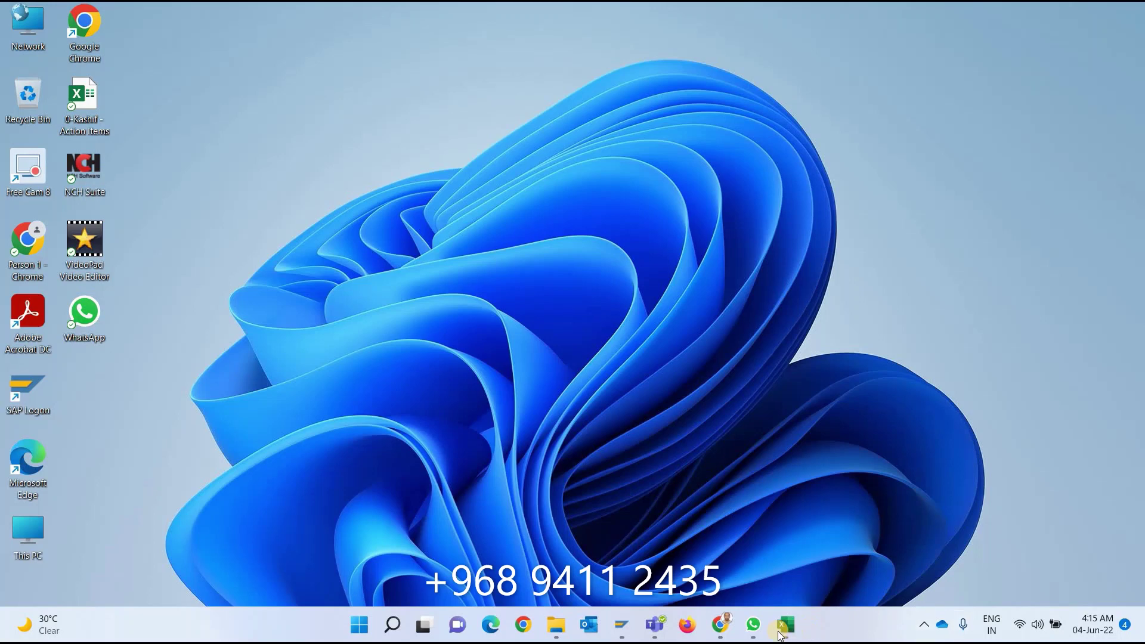
# Return the contacts workbook to the top of its Numbers column, then switch to Auto Whatsapp Message Sender
pyautogui.moveTo(785, 624)
pyautogui.click(734, 538)
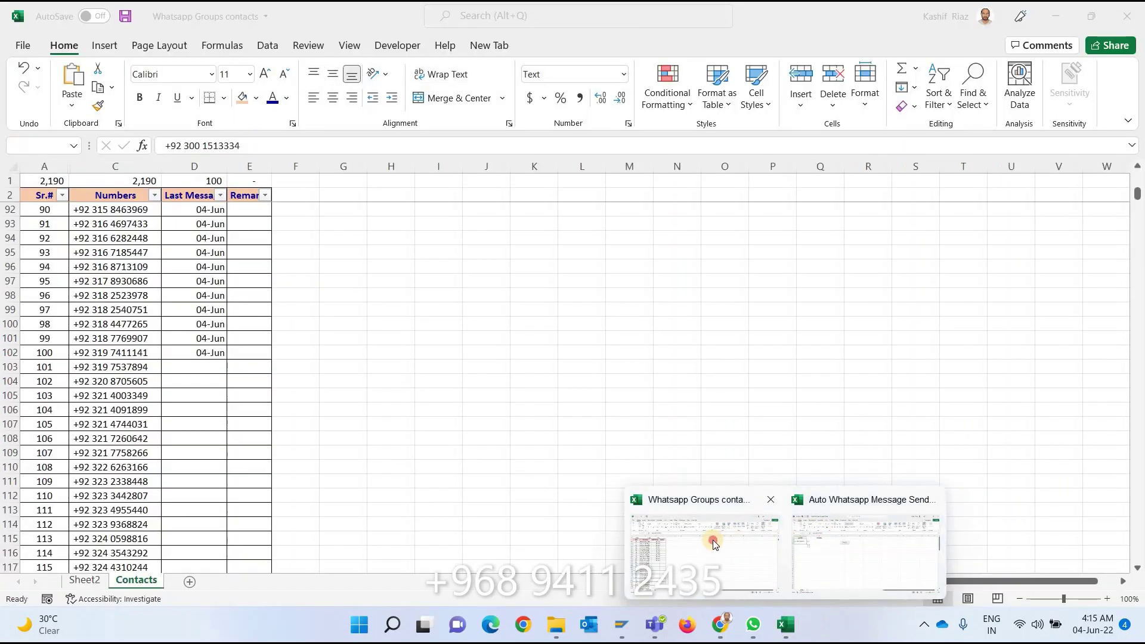
pyautogui.click(112, 269)
pyautogui.hotkey('ctrl', 'Up')
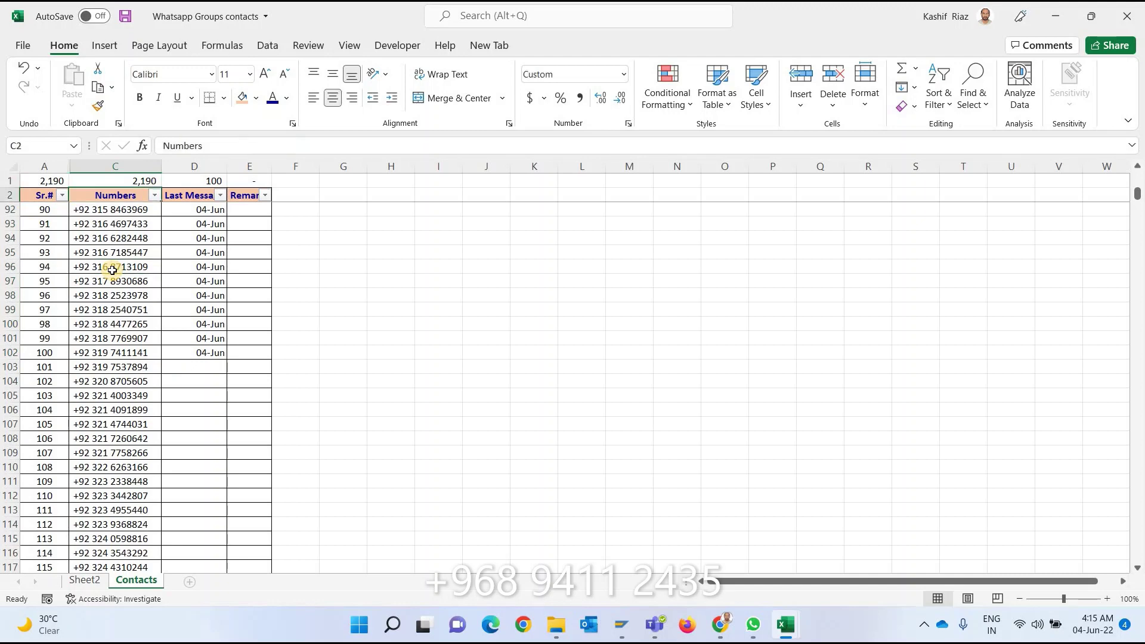
pyautogui.press('Down')
pyautogui.press('Down')
pyautogui.moveTo(785, 624)
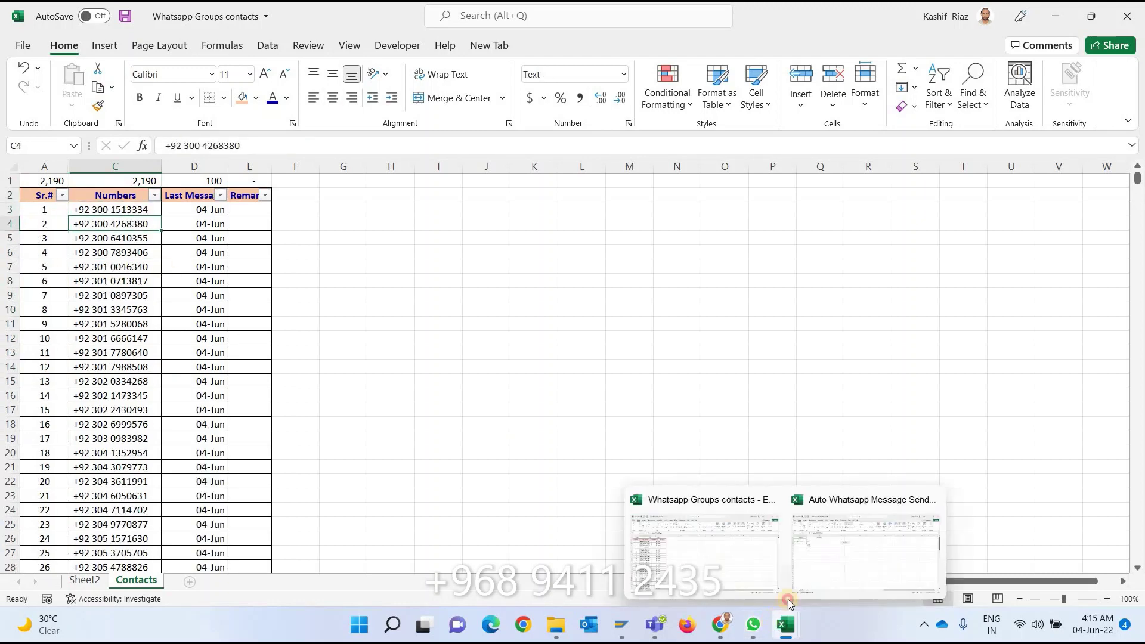
pyautogui.click(833, 549)
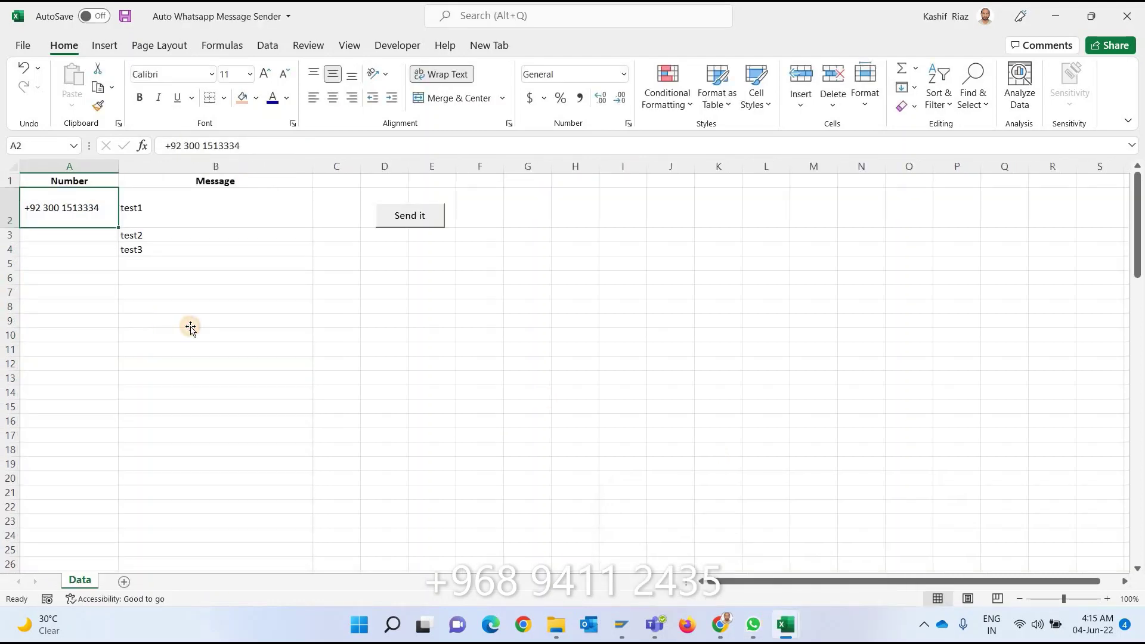
pyautogui.click(191, 327)
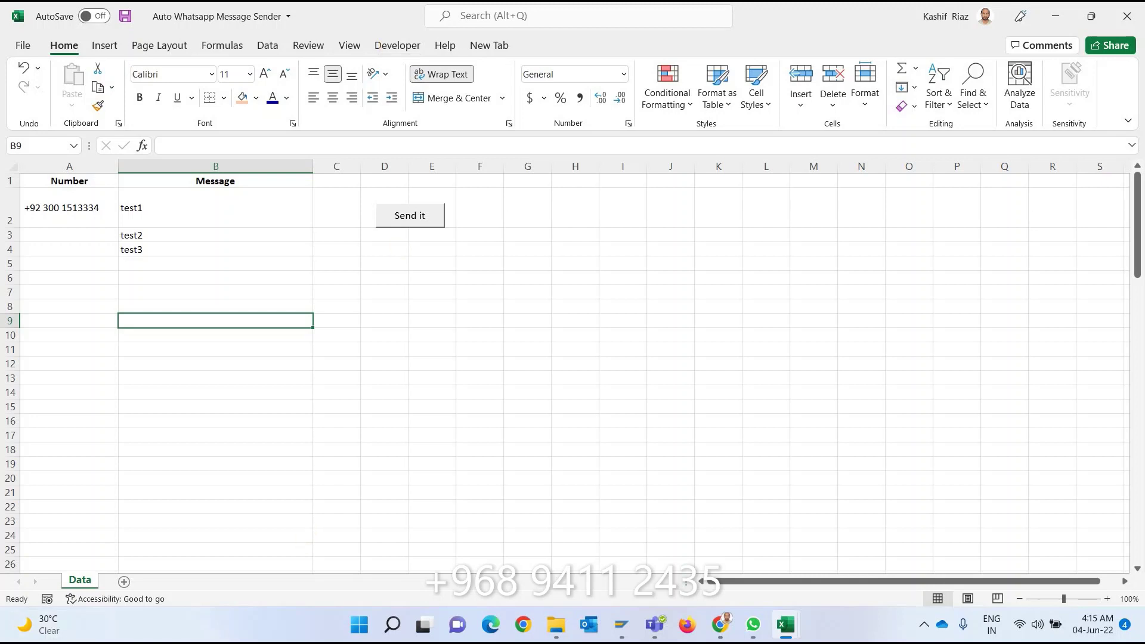
# Enable the Developer tab through Customize the Ribbon and show its commands
pyautogui.rightClick(351, 47)
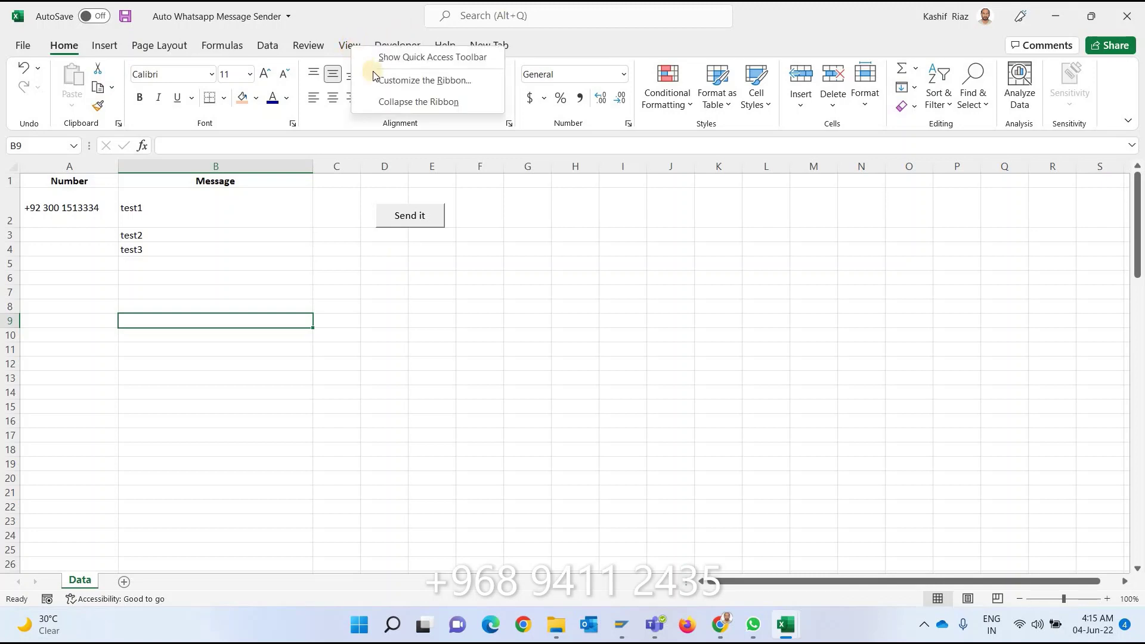
pyautogui.click(411, 83)
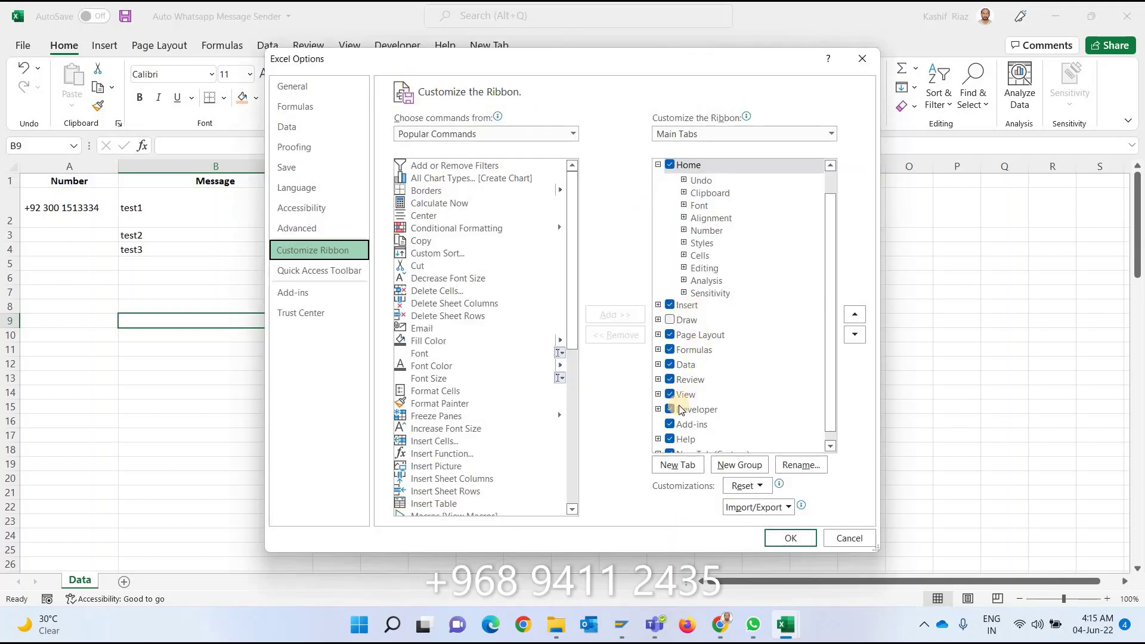
pyautogui.click(688, 409)
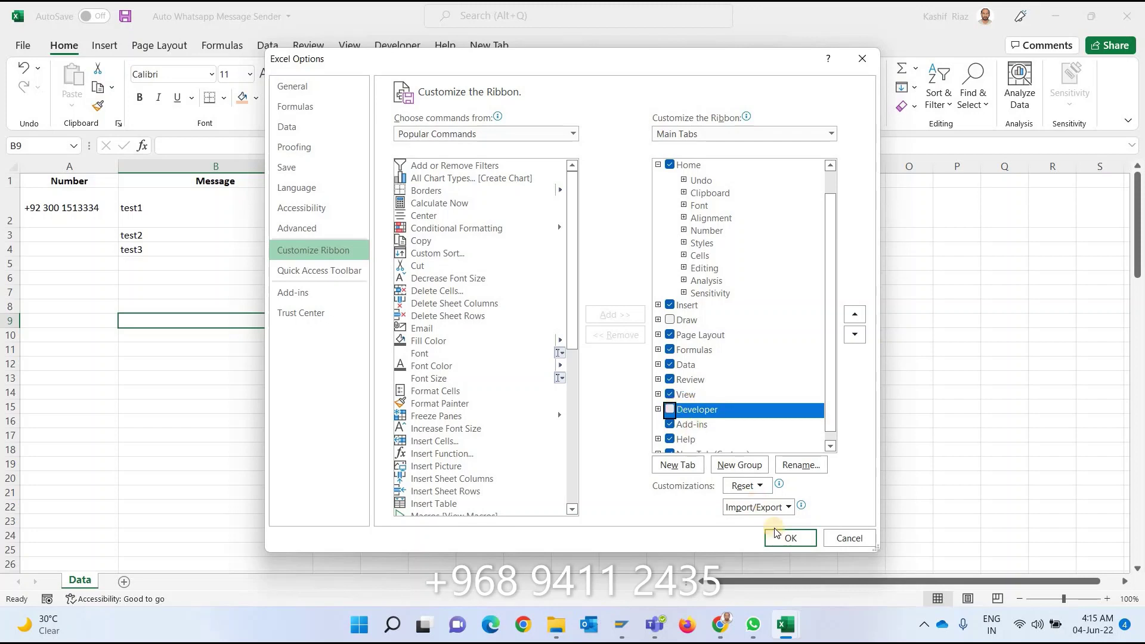
pyautogui.click(787, 537)
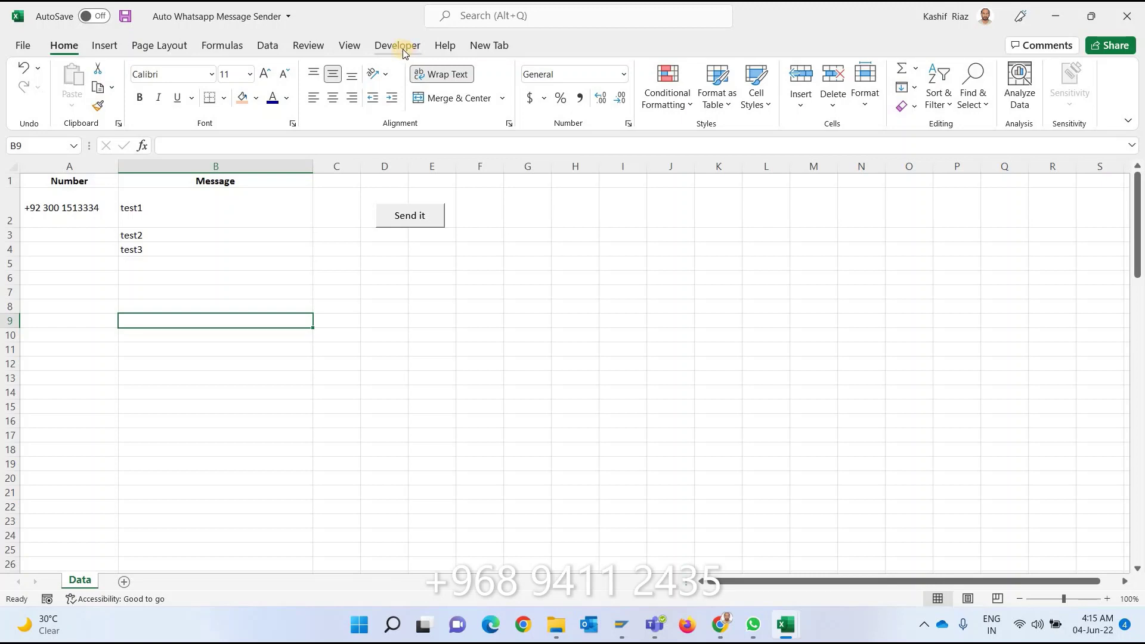
pyautogui.click(402, 49)
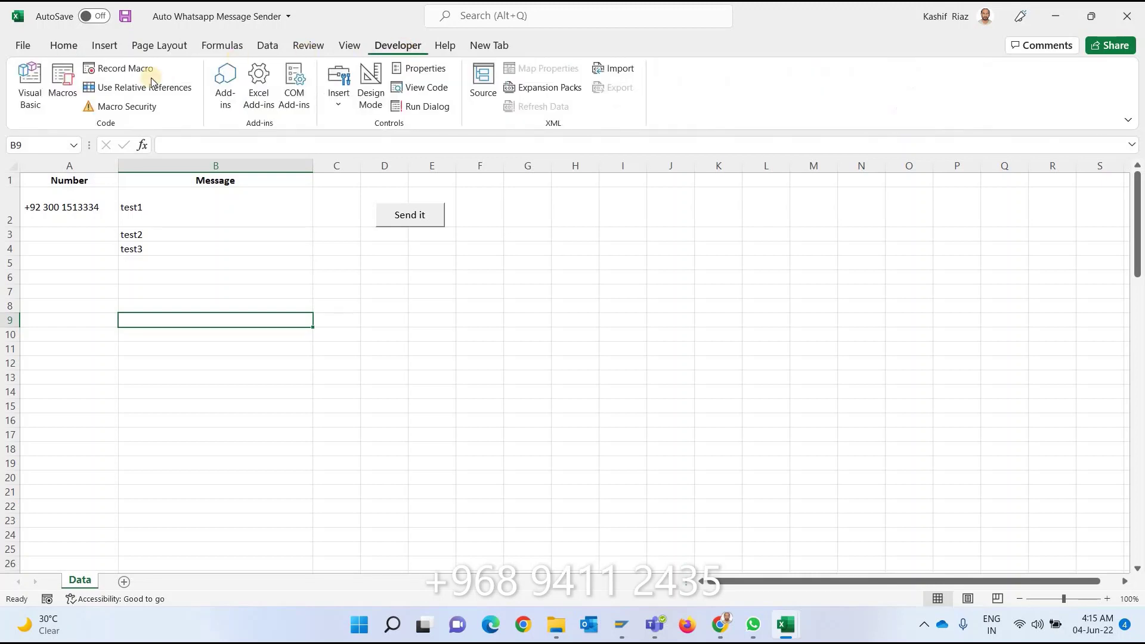
# Open the Visual Basic editor to view Module1's WhatsAppMsg macro
pyautogui.click(31, 84)
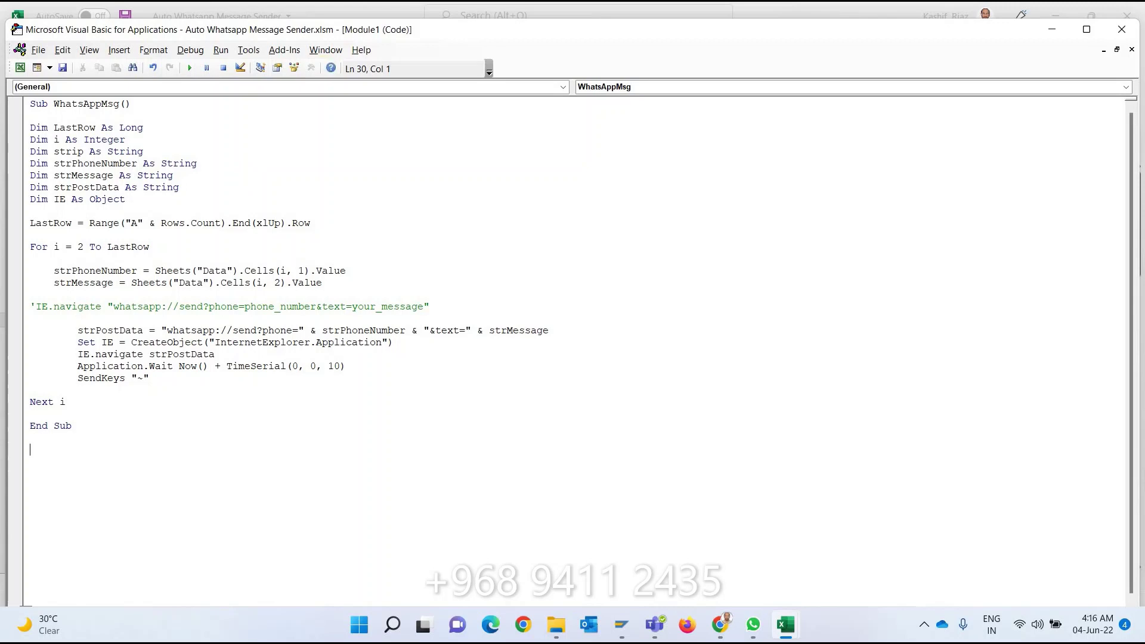
# Close the VBA editor and return to the Data sheet's first number and test1 message
pyautogui.click(1112, 39)
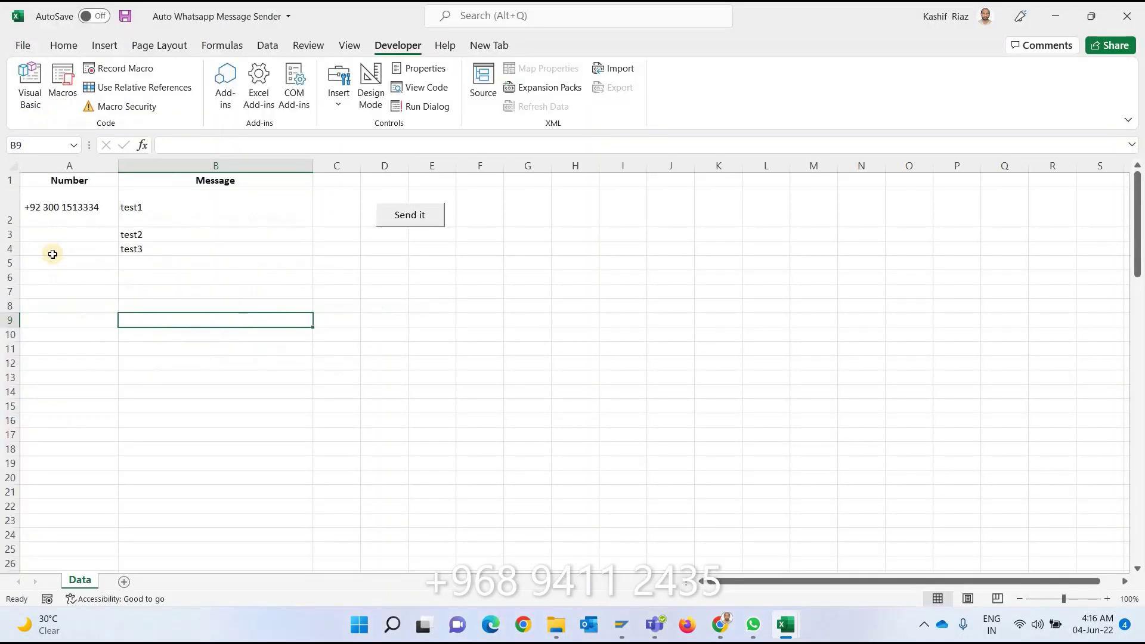
pyautogui.click(69, 202)
pyautogui.click(204, 199)
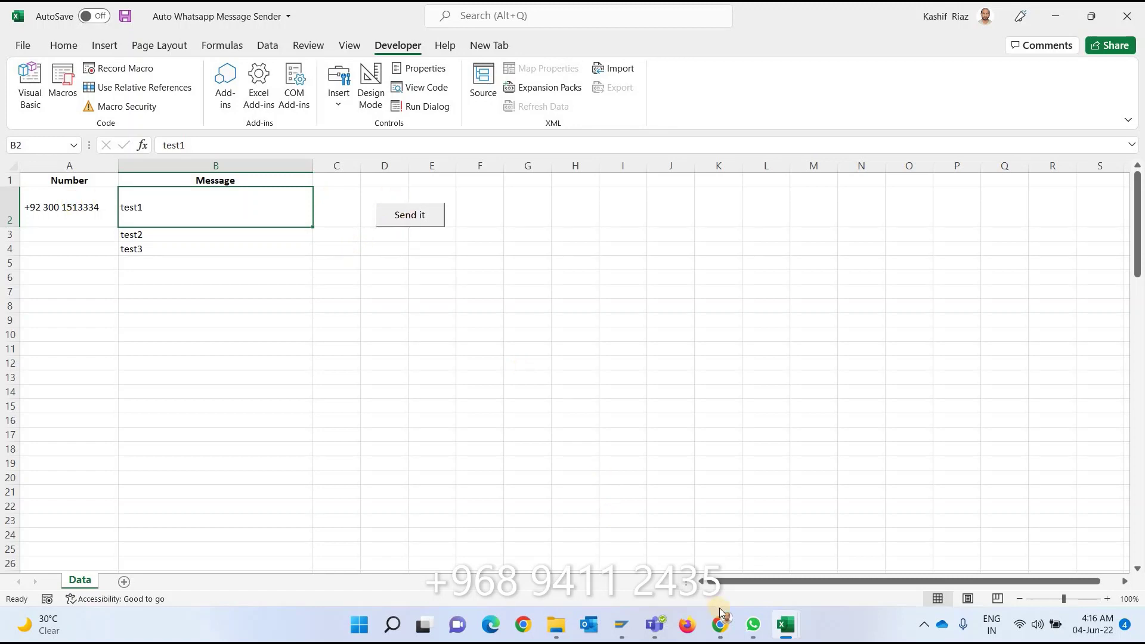
# Copy the first 100 phone numbers (C3:C102) from the contacts workbook's Numbers column
pyautogui.click(785, 624)
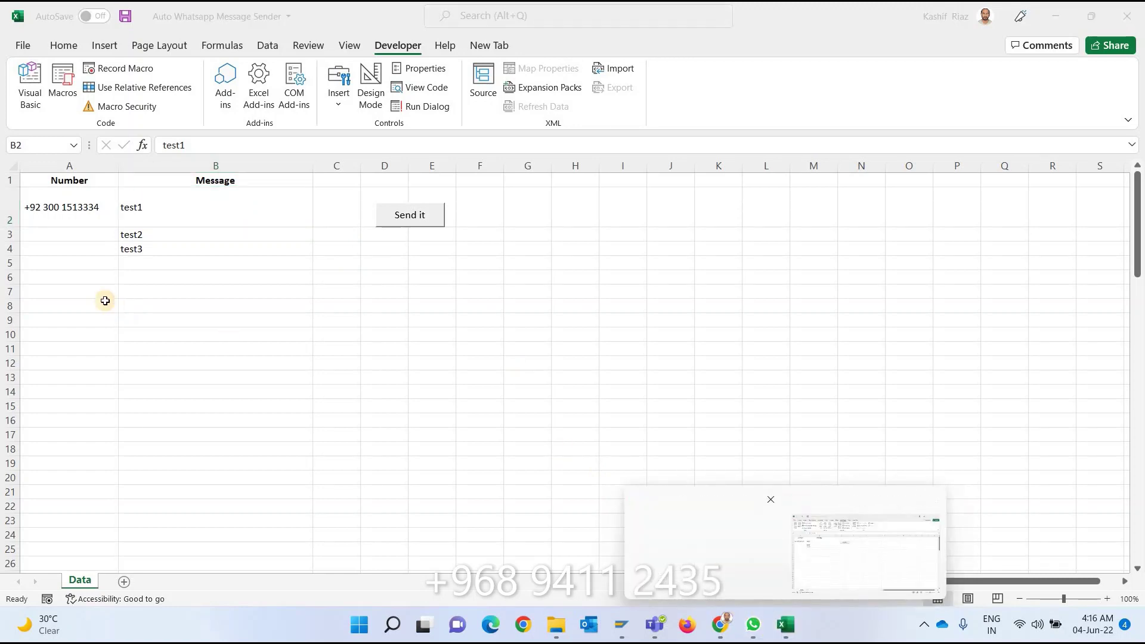
pyautogui.click(95, 200)
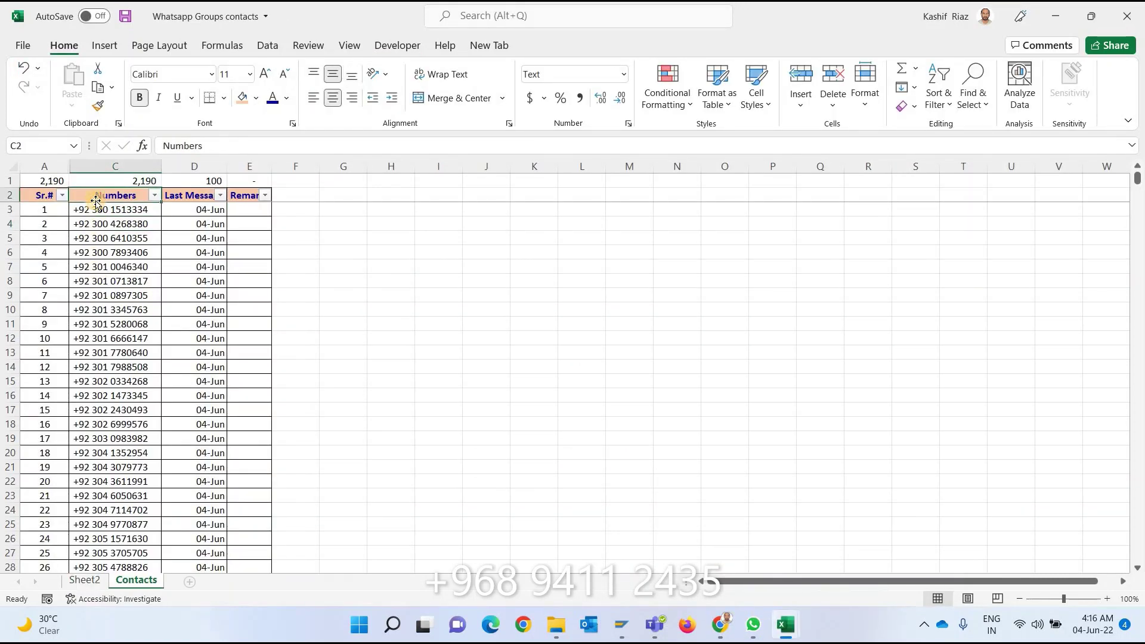
pyautogui.press('Down')
pyautogui.hotkey('shift', 'Down')
pyautogui.hotkey('shift', 'Down')
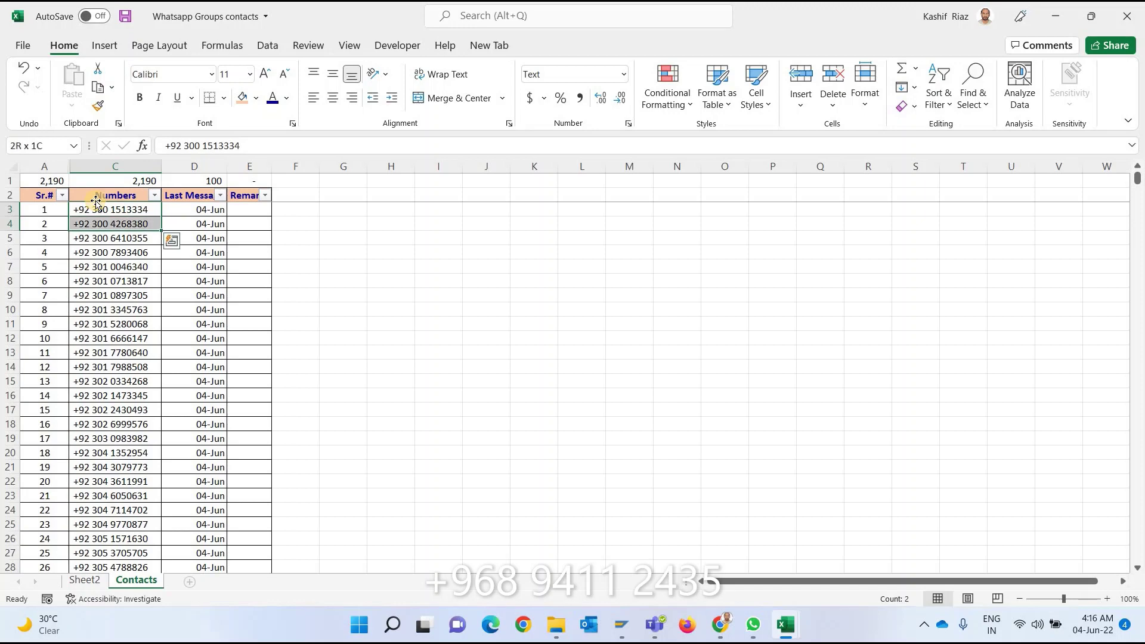
pyautogui.hotkey('shift', 'Down')
pyautogui.hotkey('shift', 'Down')
pyautogui.hotkey('shift', 'Down')
pyautogui.hotkey('shift', 'Down')
pyautogui.hotkey('shift', 'Down')
pyautogui.hotkey('shift', 'Down')
pyautogui.hotkey('shift', 'Down')
pyautogui.hotkey('shift', 'Down')
pyautogui.hotkey('shift', 'Down')
pyautogui.hotkey('shift', 'Down')
pyautogui.hotkey('shift', 'Down')
pyautogui.hotkey('shift', 'Down')
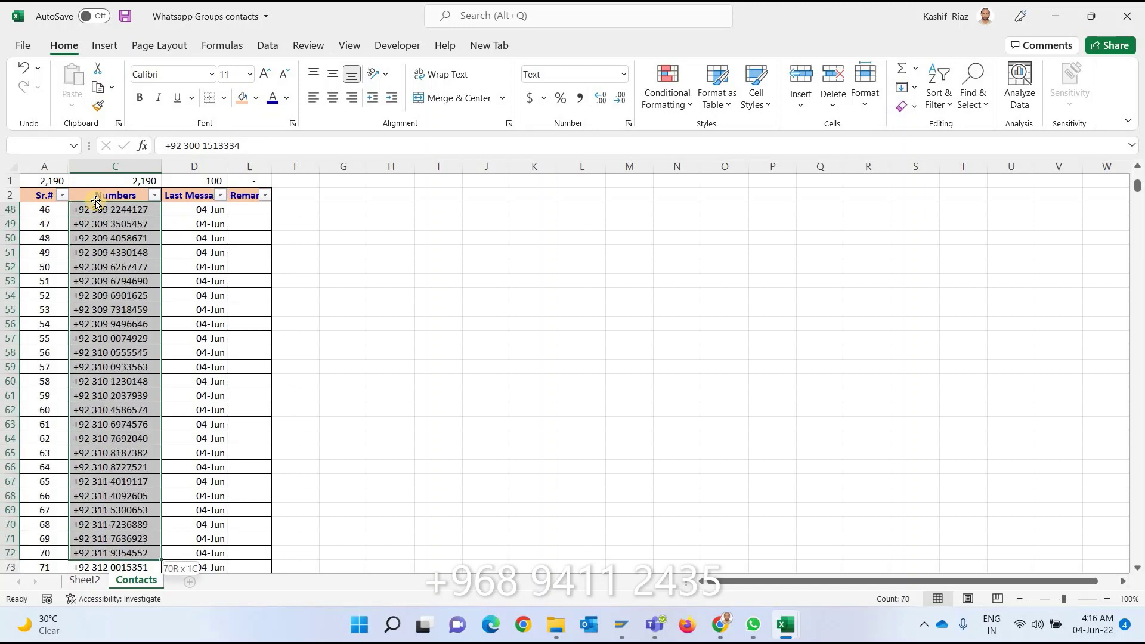
pyautogui.hotkey('shift', 'Down')
pyautogui.hotkey('shift', 'Down')
pyautogui.hotkey('shift', 'Down')
pyautogui.hotkey('shift', 'Down')
pyautogui.hotkey('shift', 'Down')
pyautogui.hotkey('shift', 'Down')
pyautogui.hotkey('shift', 'Down')
pyautogui.hotkey('shift', 'Down')
pyautogui.hotkey('shift', 'Down')
pyautogui.hotkey('shift', 'Up')
pyautogui.hotkey('shift', 'Up')
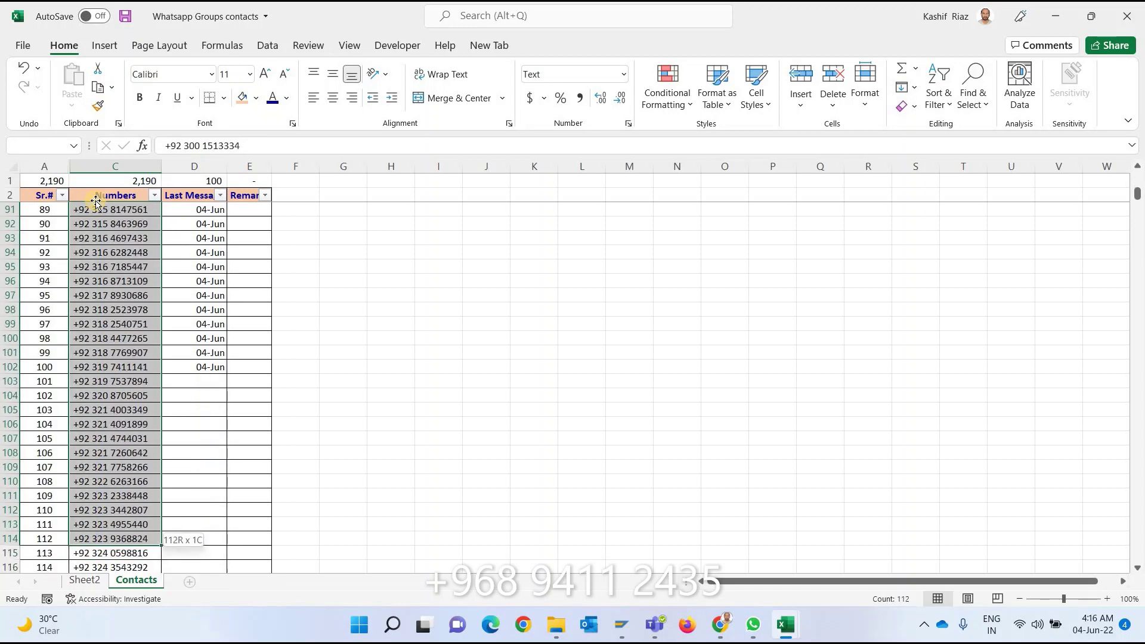
pyautogui.hotkey('shift', 'Up')
pyautogui.hotkey('shift', 'Up')
pyautogui.hotkey('shift', 'Up')
pyautogui.hotkey('shift', 'Up')
pyautogui.hotkey('shift', 'Up')
pyautogui.hotkey('shift', 'Up')
pyautogui.hotkey('shift', 'Down')
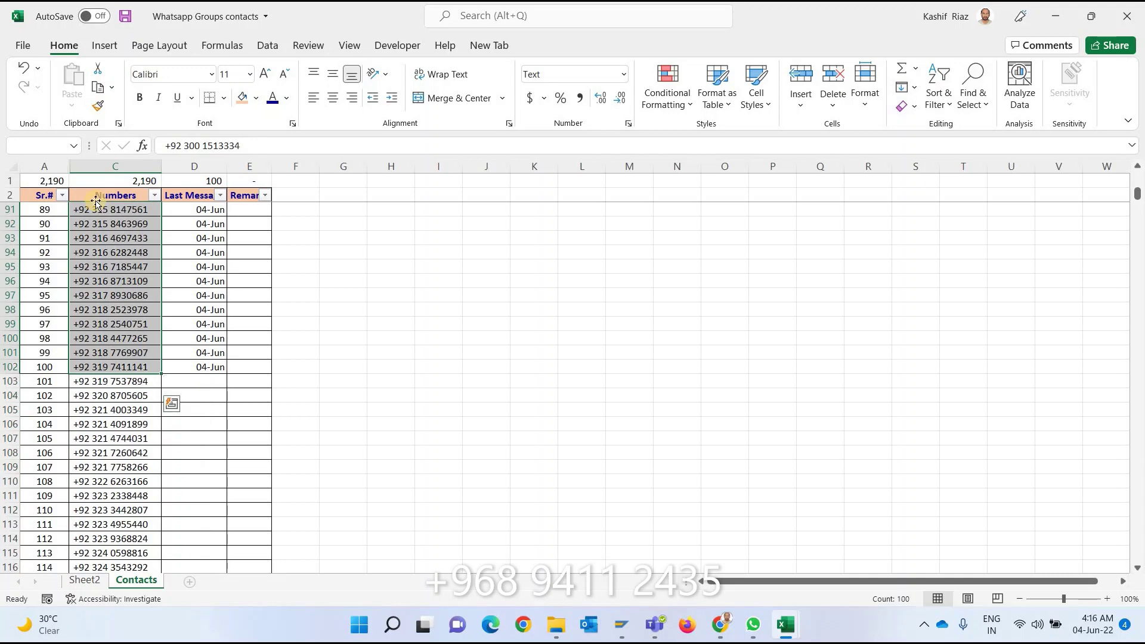
pyautogui.hotkey('ctrl', 'c')
# Paste the 100 copied phone numbers into the Data sheet's Number column starting at A2
pyautogui.hotkey('alt', 'Tab')
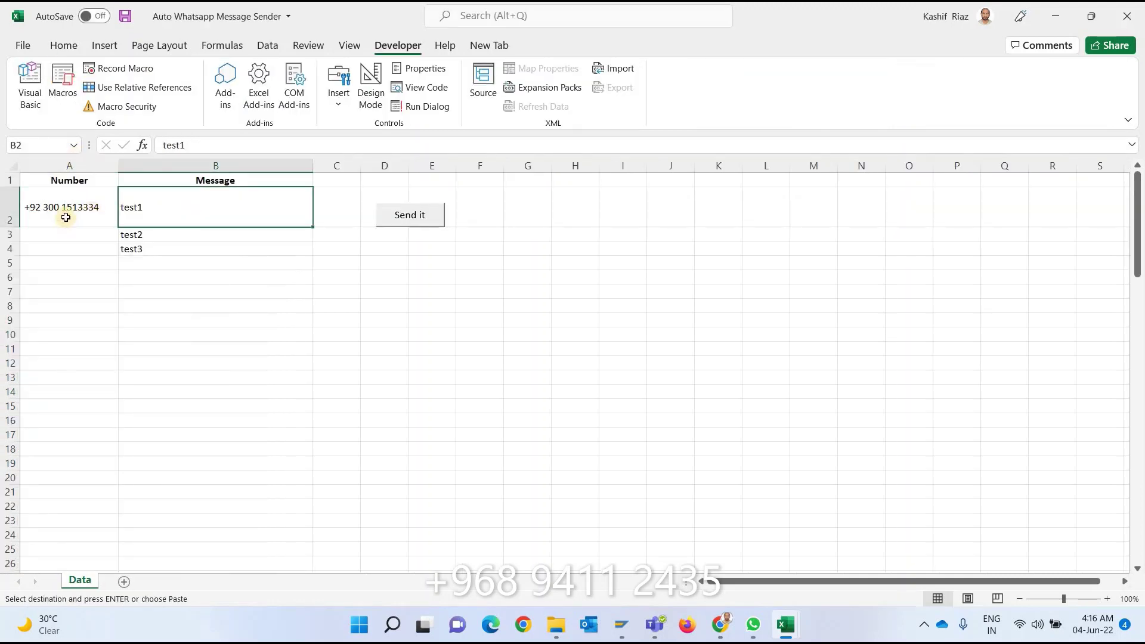
pyautogui.click(65, 212)
pyautogui.rightClick(66, 211)
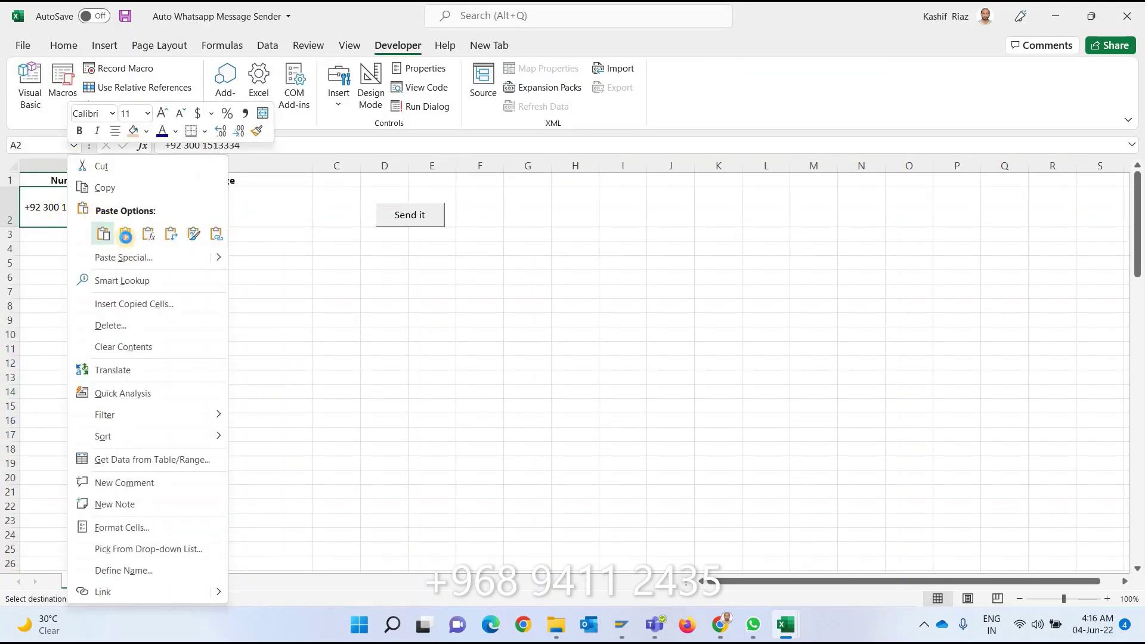
pyautogui.click(104, 233)
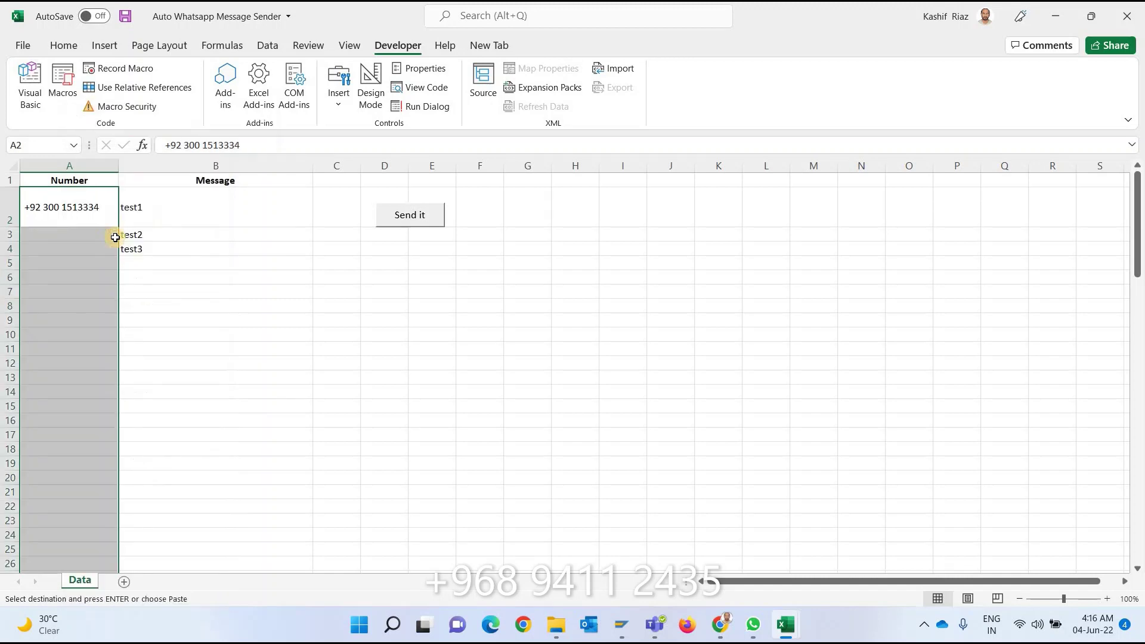
pyautogui.click(199, 212)
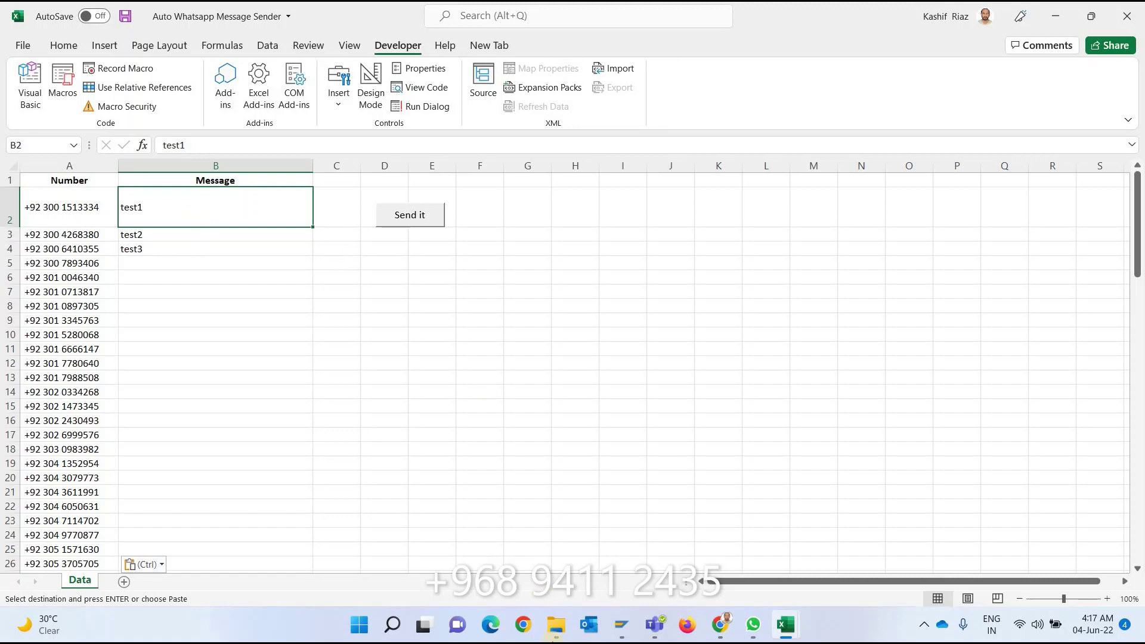
# Copy the shareable link of the Sohni Dharti Remittance Program video from YouTube Studio's Channel content
pyautogui.click(720, 625)
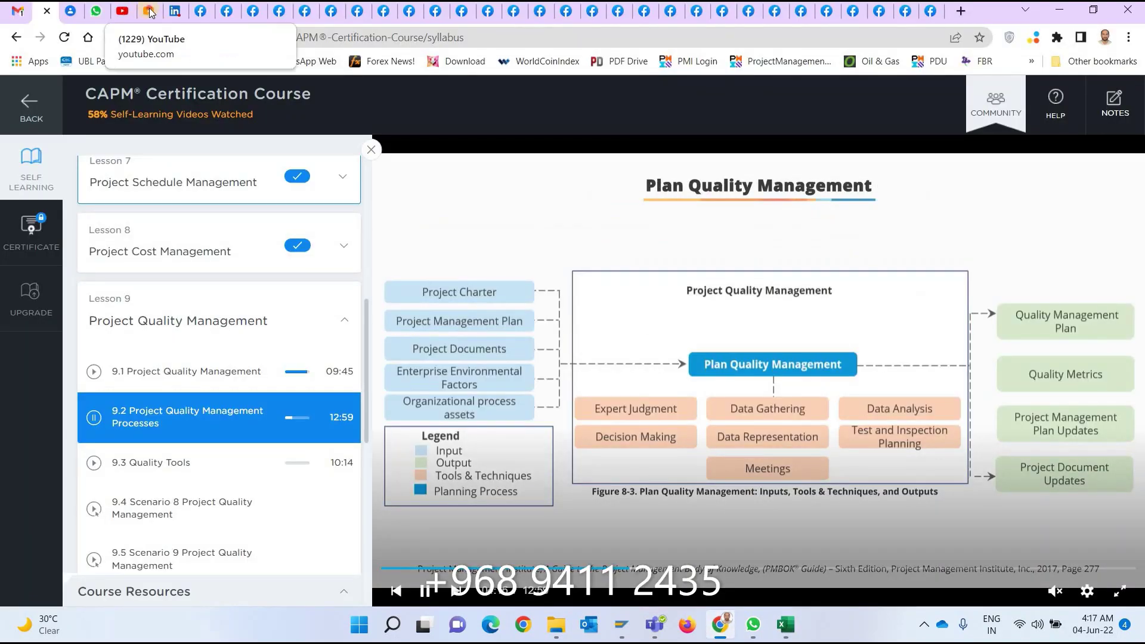
pyautogui.click(149, 10)
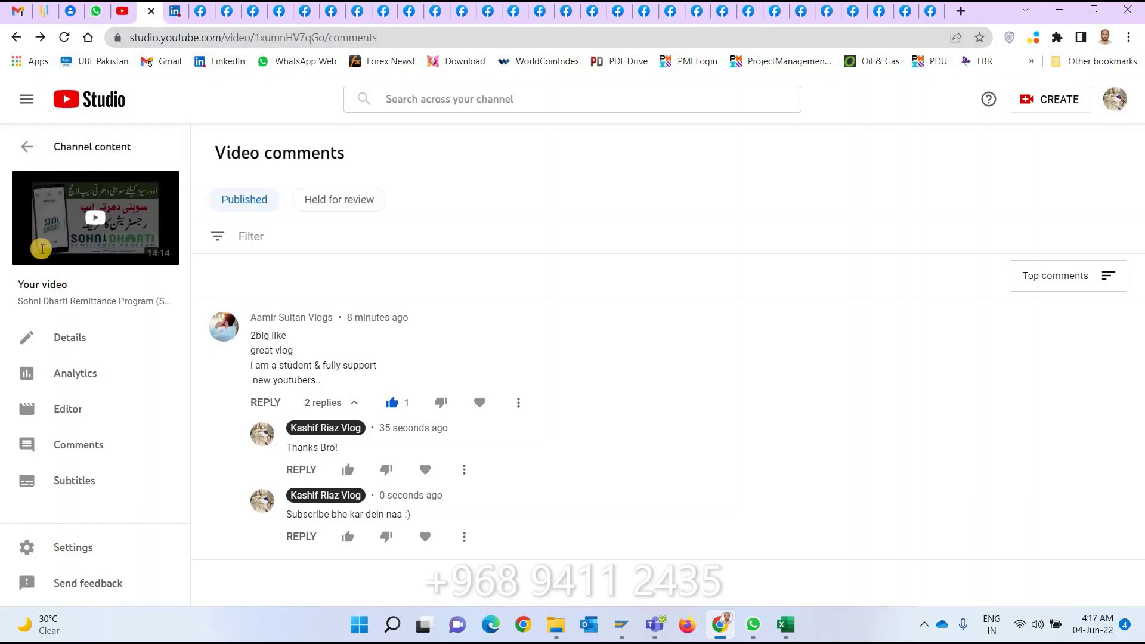
pyautogui.click(16, 37)
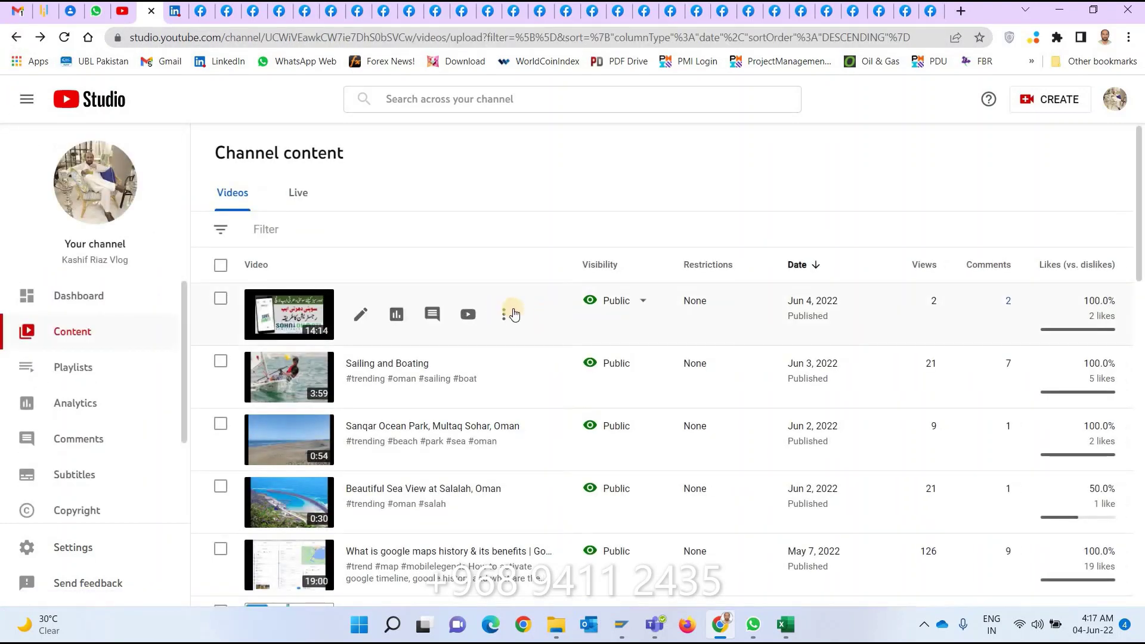
pyautogui.click(506, 314)
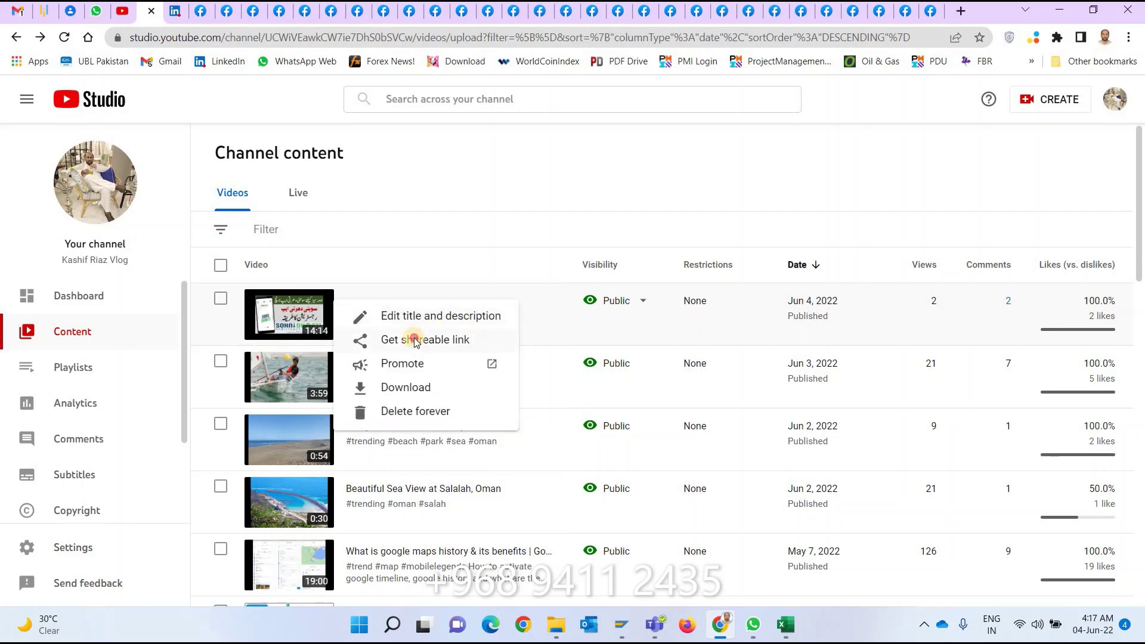
pyautogui.click(412, 337)
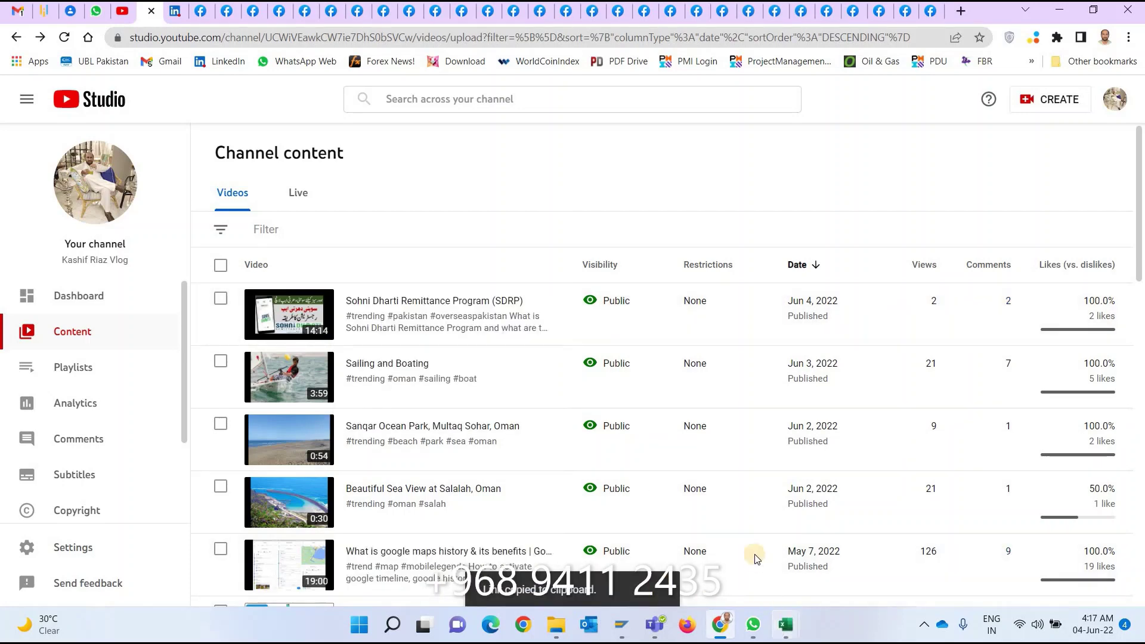
pyautogui.click(826, 545)
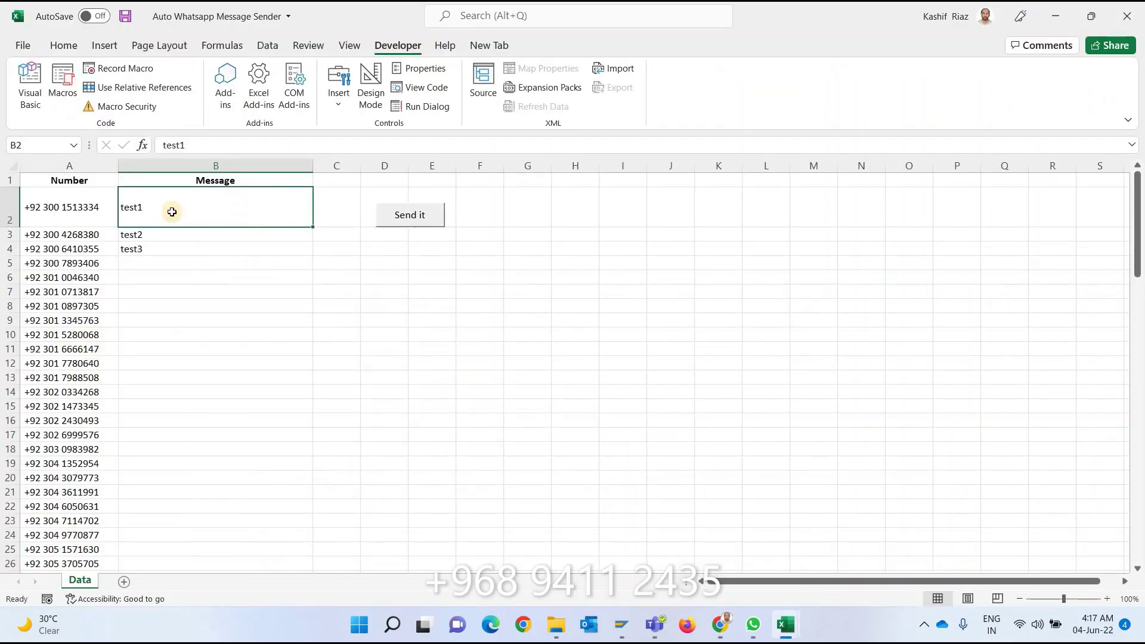
pyautogui.rightClick(158, 203)
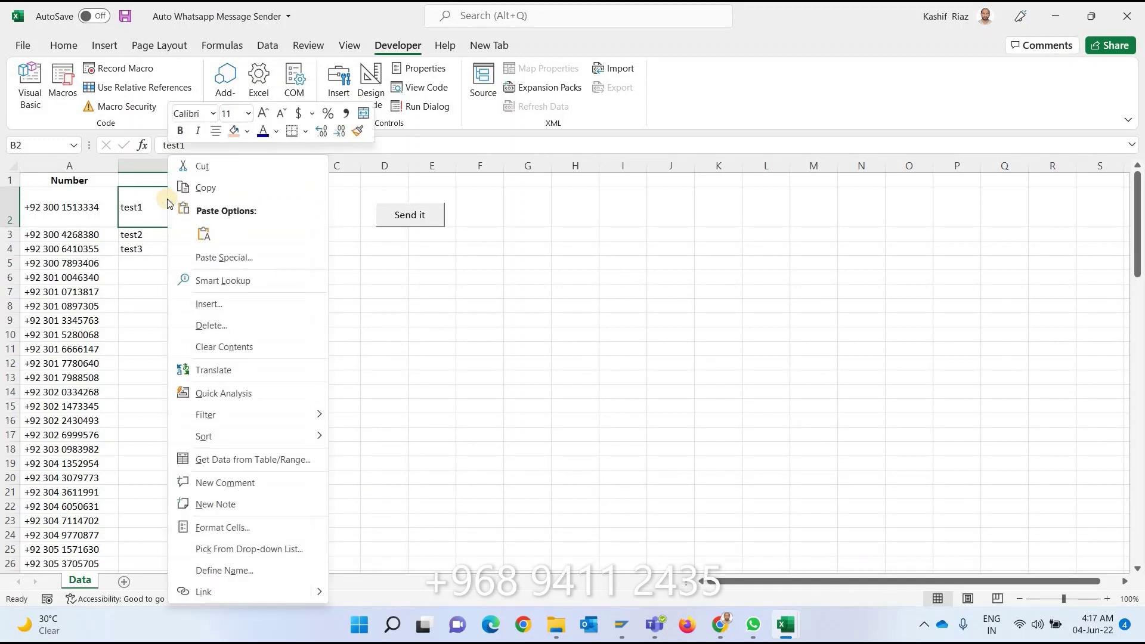
pyautogui.click(152, 203)
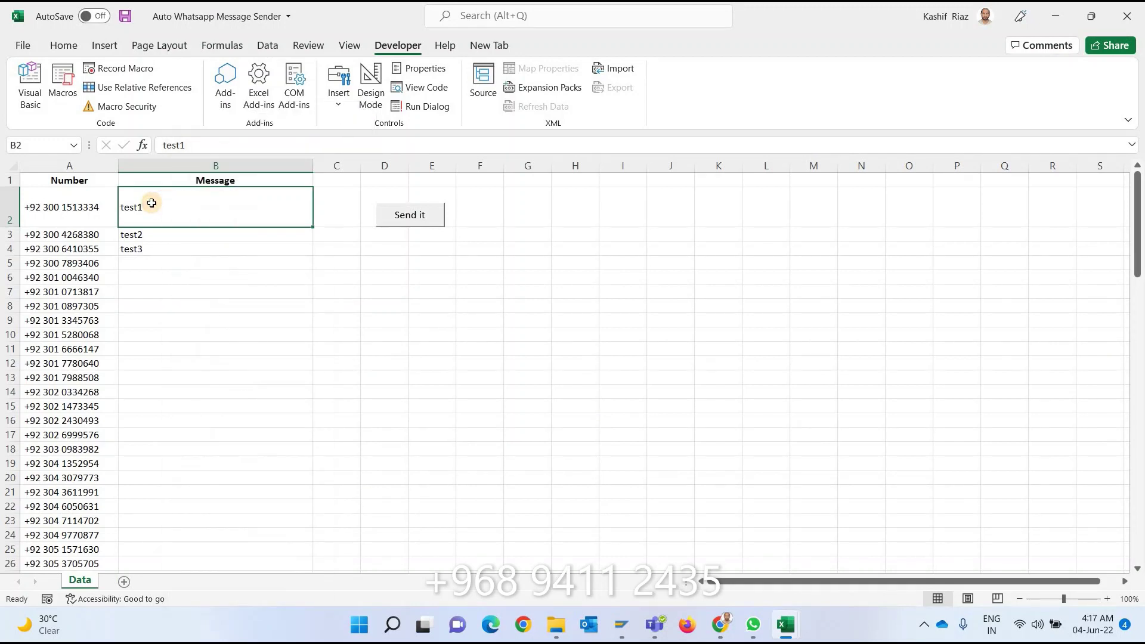
pyautogui.rightClick(152, 204)
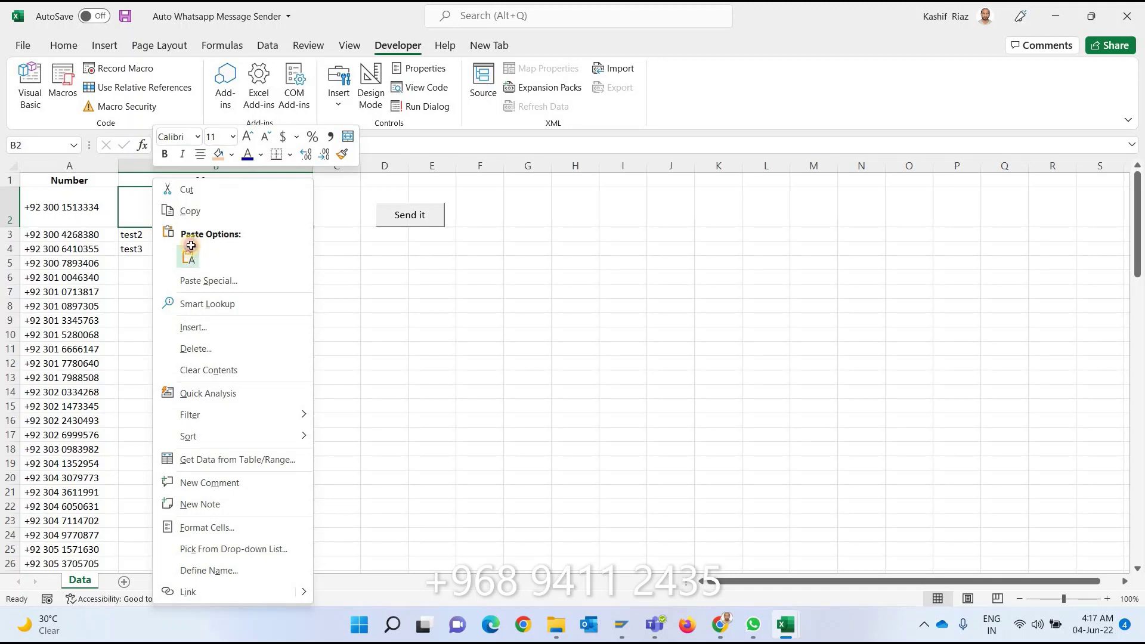
pyautogui.click(187, 252)
pyautogui.doubleClick(281, 215)
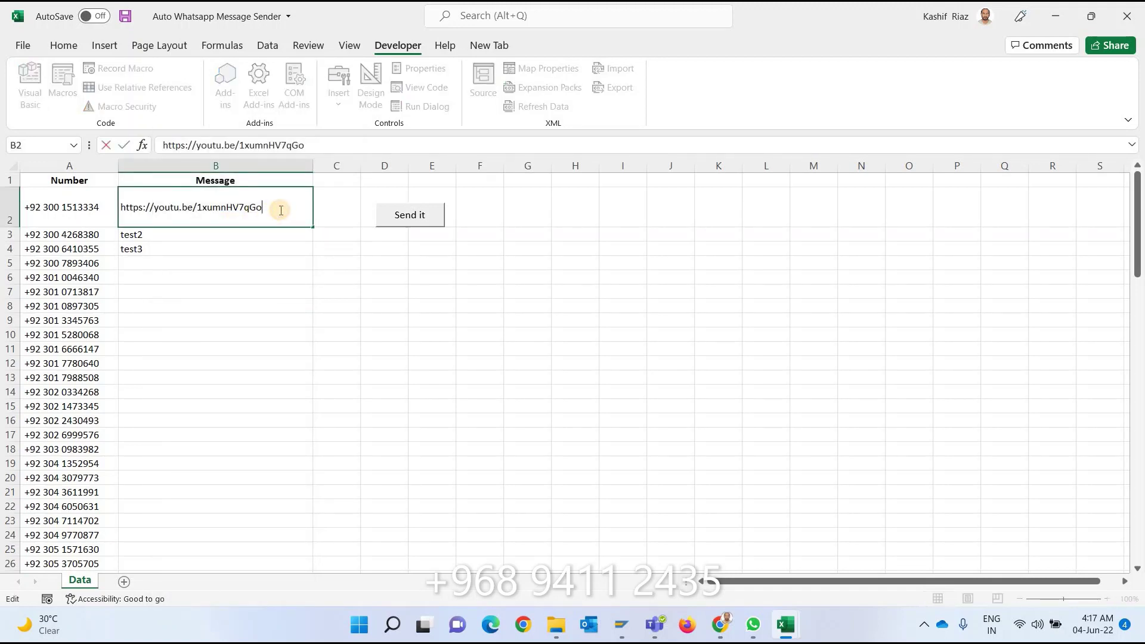
pyautogui.press('Return')
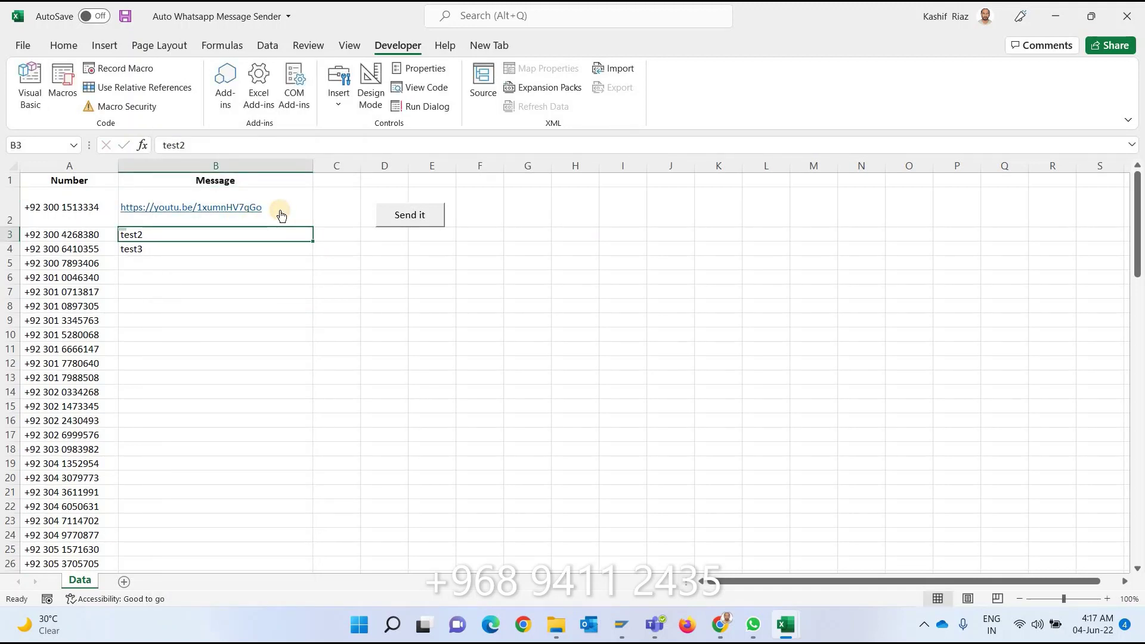
# Clear test2 and test3, then fill the link down B2:B101
pyautogui.press('Delete')
pyautogui.press('Down')
pyautogui.press('Delete')
pyautogui.press('Left')
pyautogui.hotkey('ctrl', 'Down')
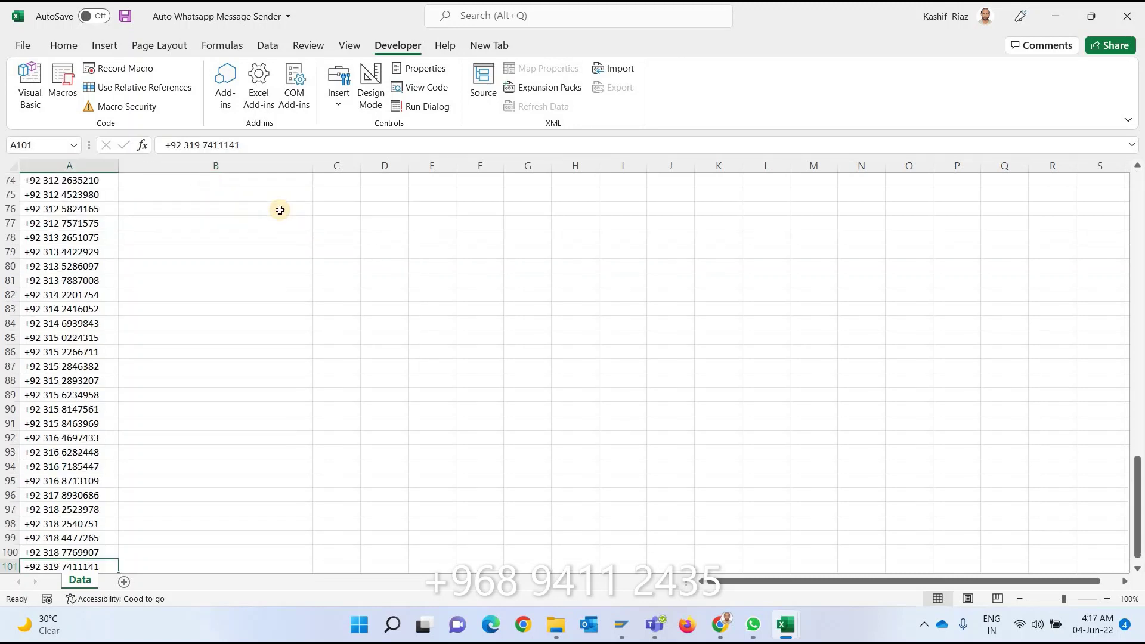
pyautogui.press('Right')
pyautogui.hotkey('ctrl', 'shift', 'Up')
pyautogui.hotkey('ctrl', 'c')
pyautogui.hotkey('ctrl', 'd')
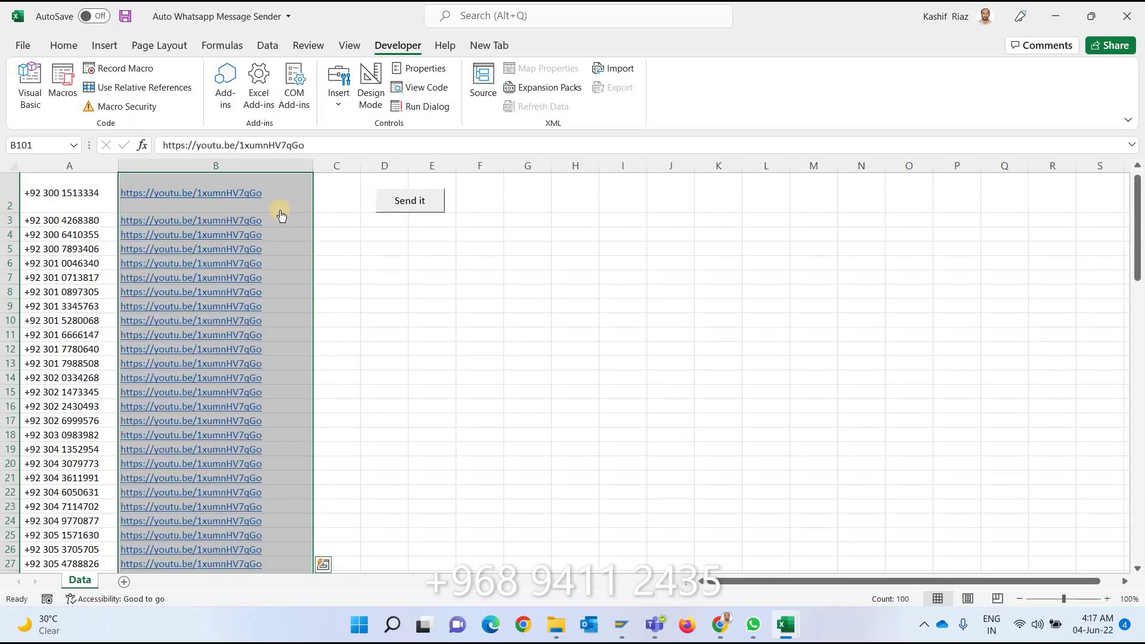
pyautogui.click(281, 214)
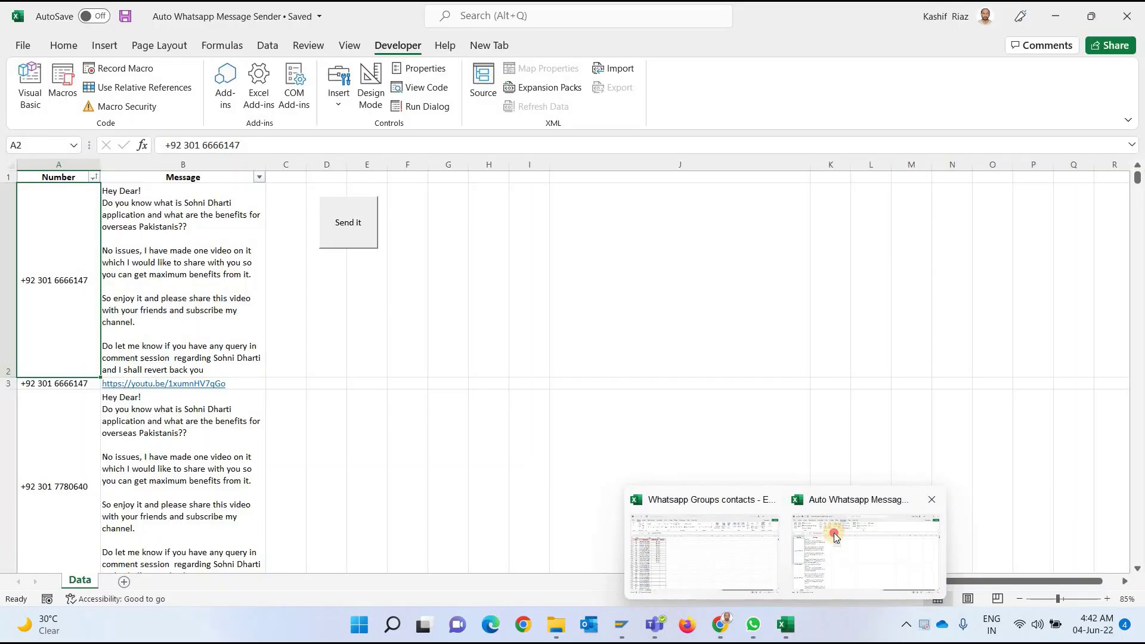
# Bring the Auto Whatsapp Message Sender workbook back to the front from the taskbar
pyautogui.click(834, 533)
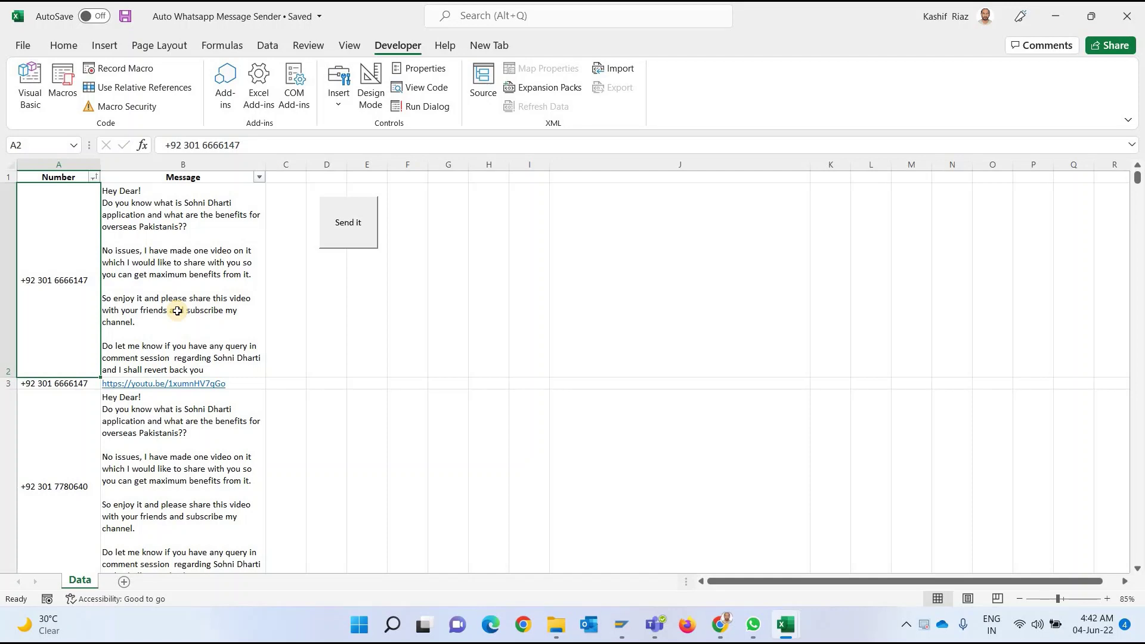
pyautogui.press('Down')
pyautogui.press('Right')
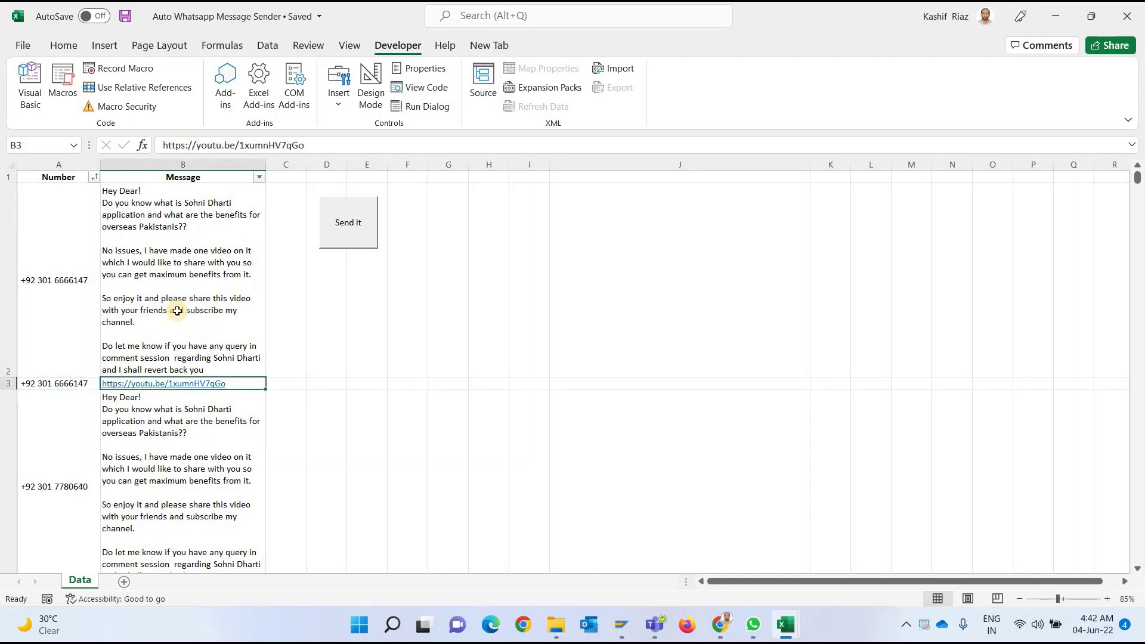
pyautogui.press('Left')
pyautogui.press('Up')
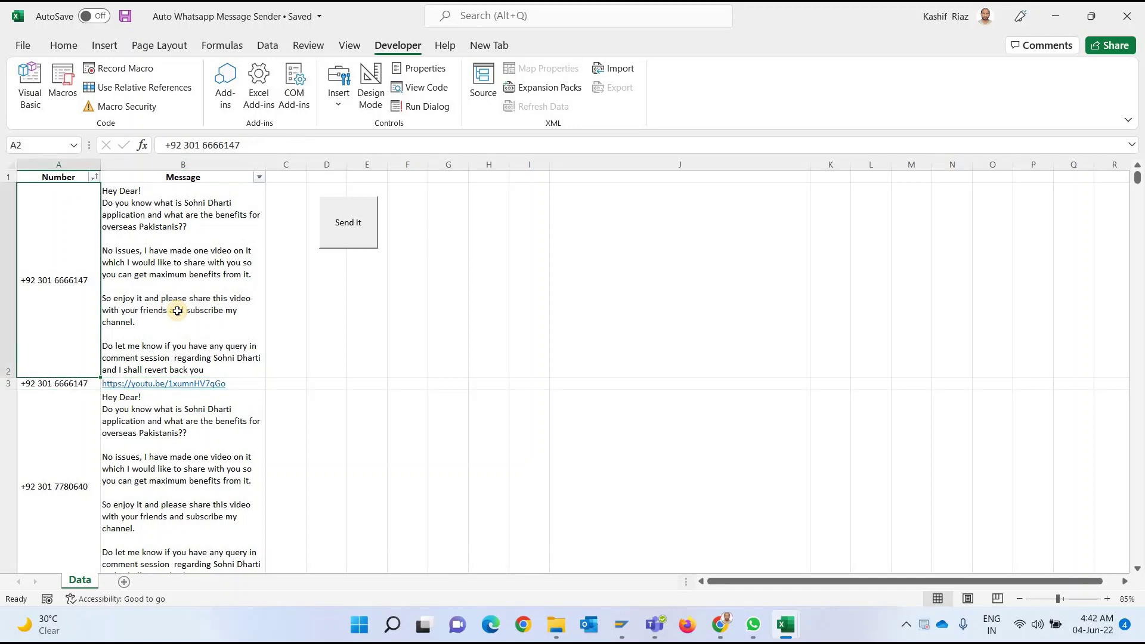
pyautogui.press('Right')
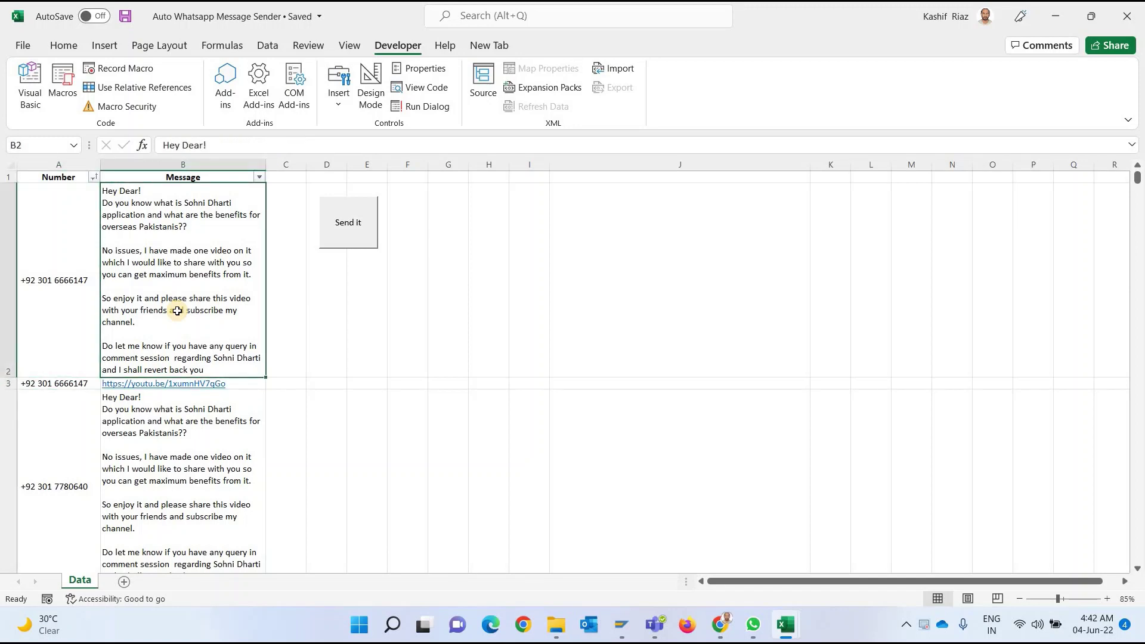
pyautogui.press('Down')
pyautogui.press('Left')
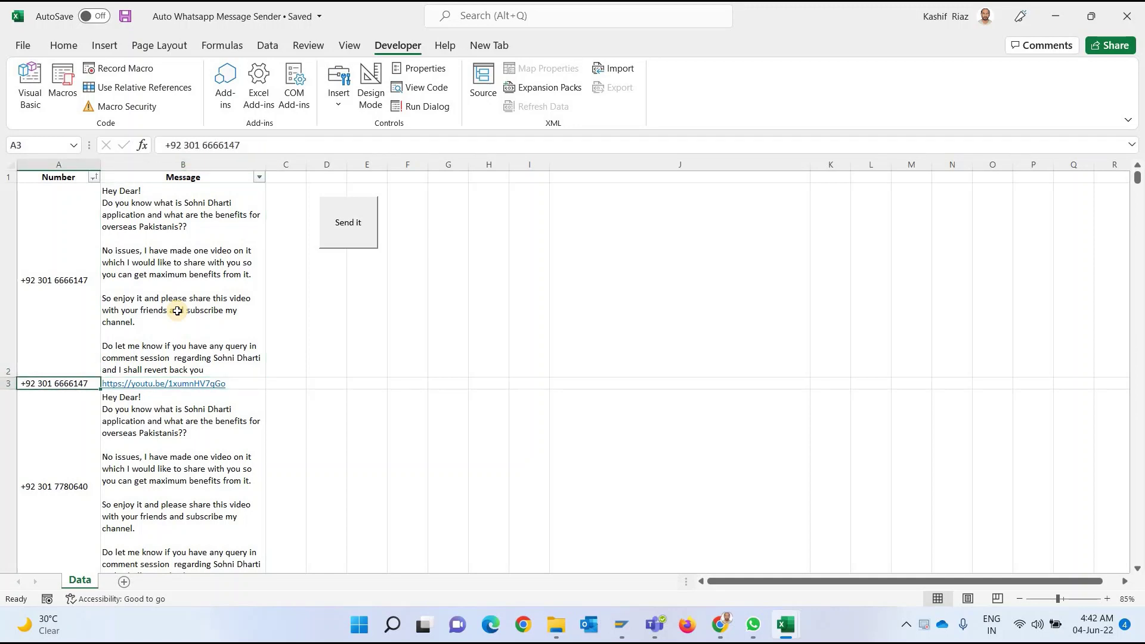
pyautogui.press('Down')
pyautogui.press('Down')
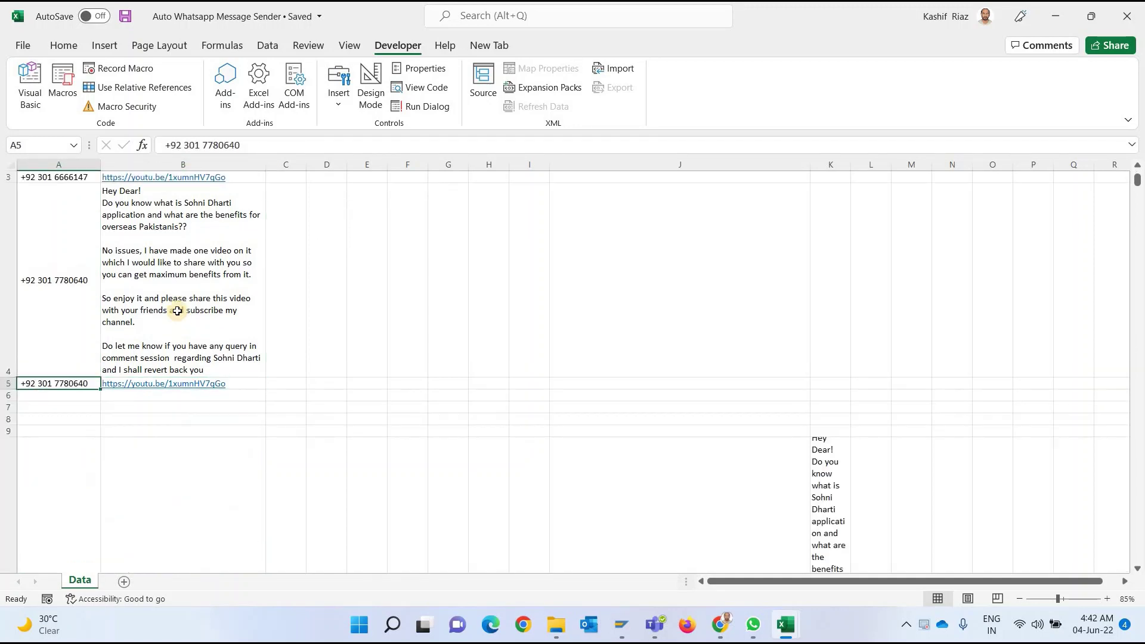
pyautogui.press('Down')
pyautogui.press('Down')
pyautogui.press('Down')
pyautogui.press('Down')
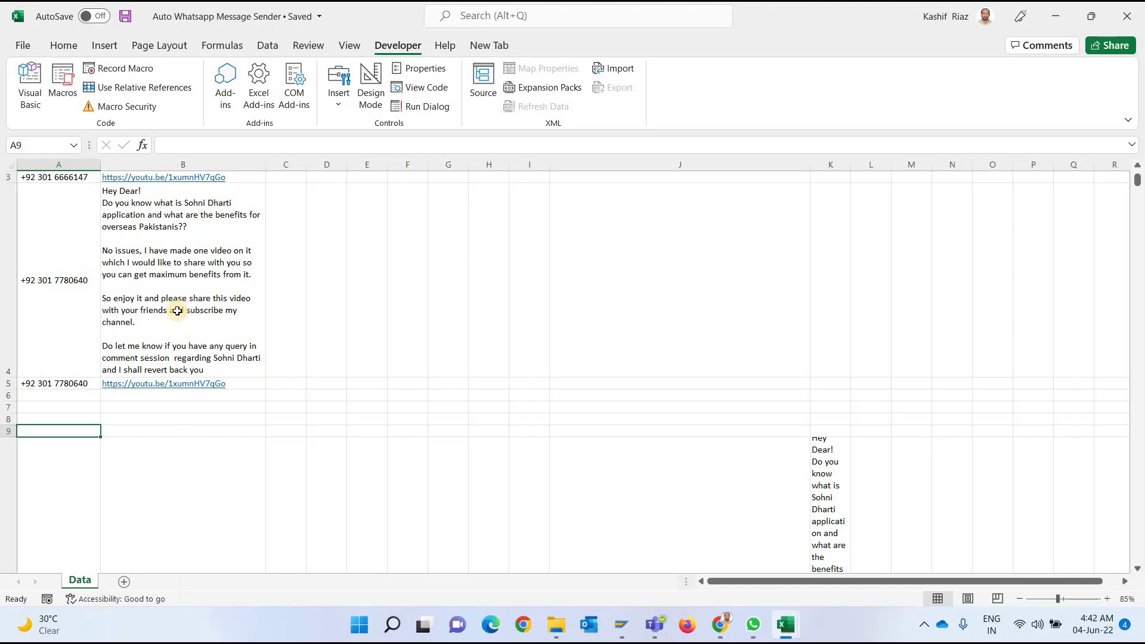
pyautogui.press('Up')
pyautogui.press('Up')
pyautogui.press('Up')
pyautogui.press('Up')
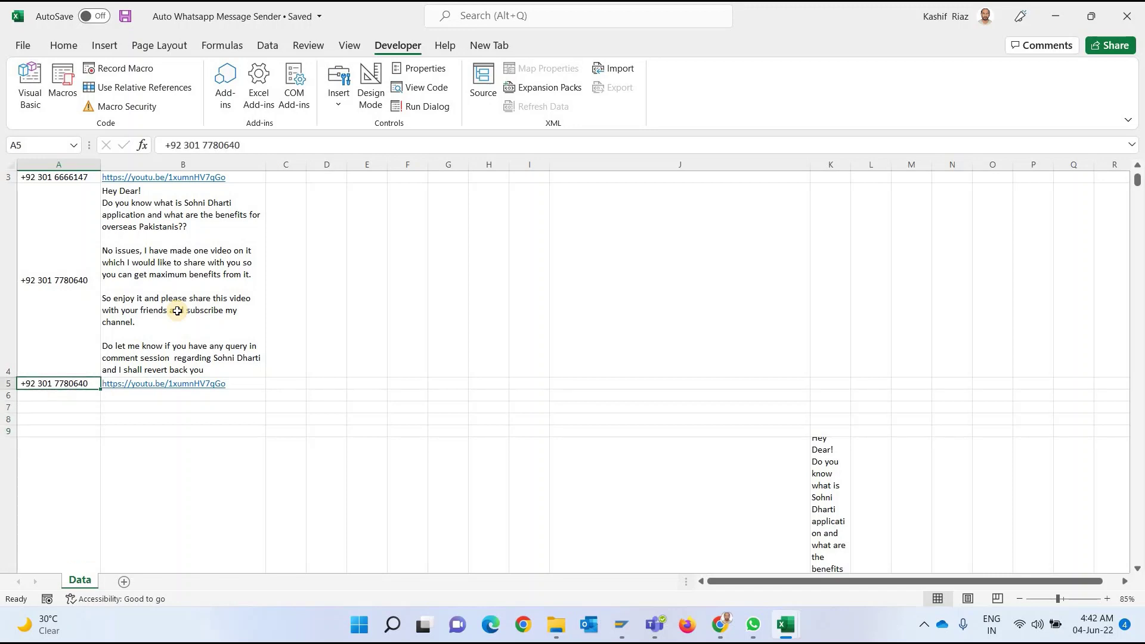
pyautogui.press('Up')
pyautogui.press('Up')
pyautogui.press('Up')
pyautogui.press('Down')
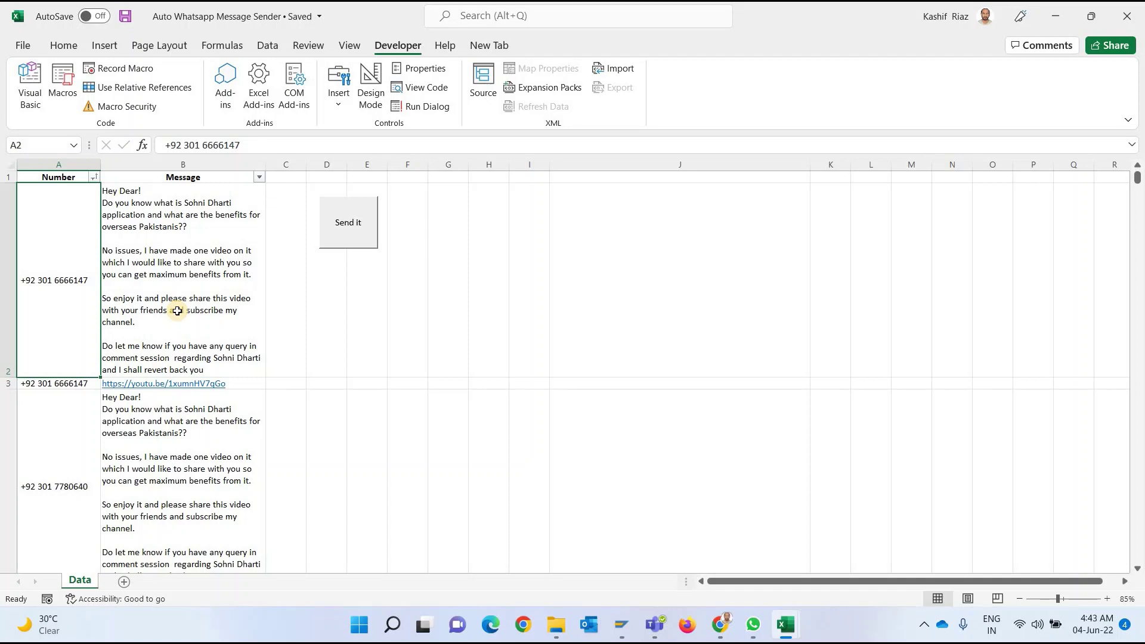
pyautogui.press('Down')
# Run the Send it macro, sending the first contact the promo message and YouTube link
pyautogui.click(353, 234)
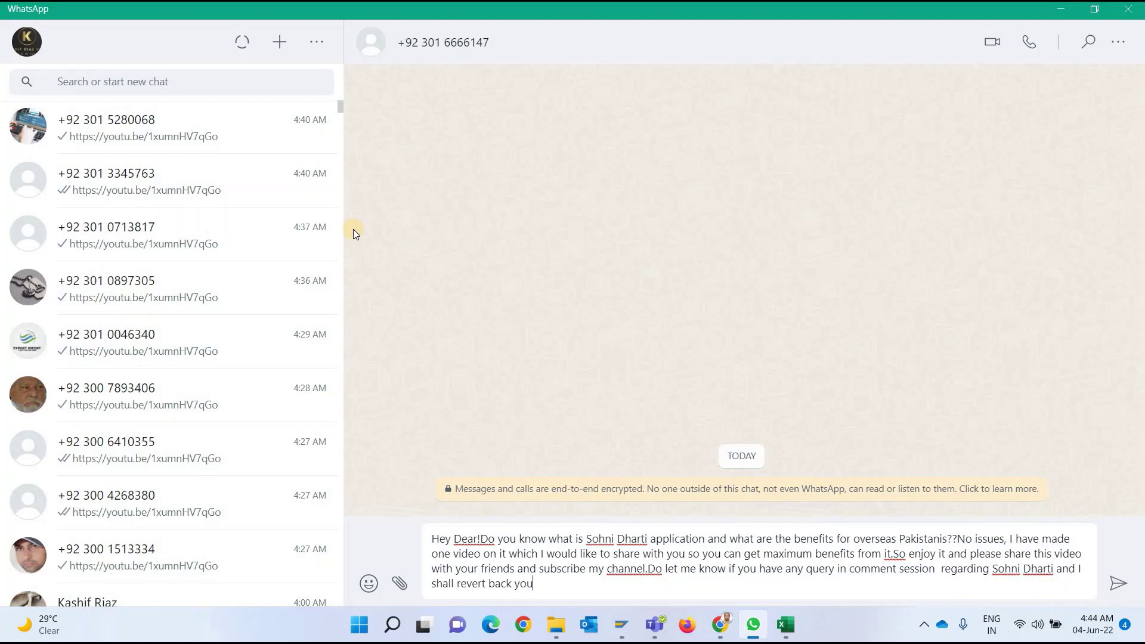
pyautogui.press('Return')
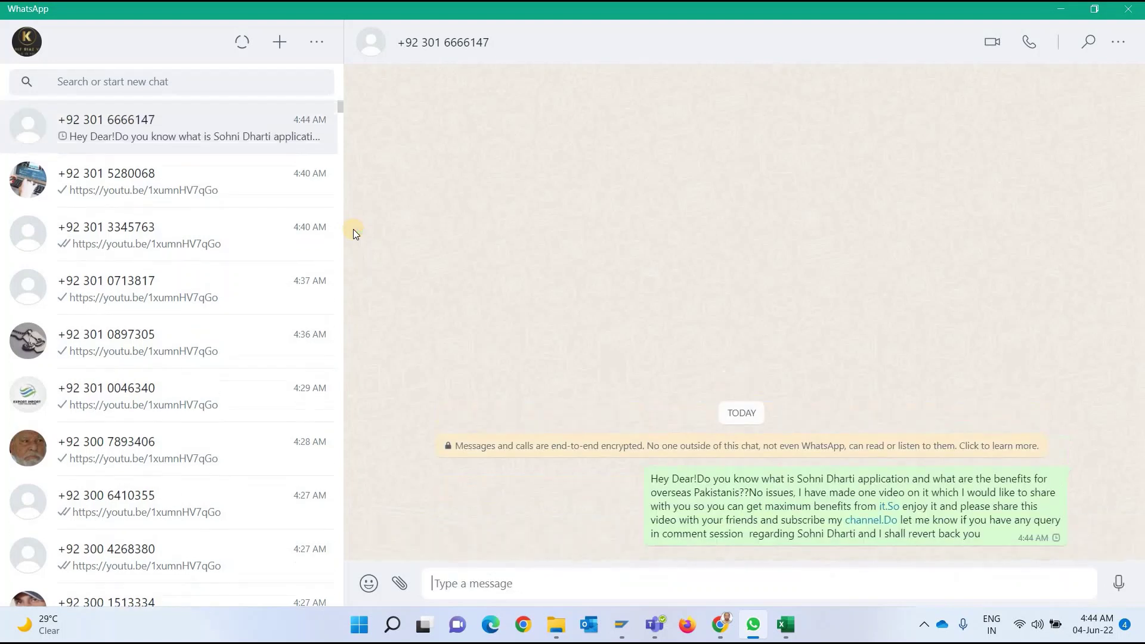
pyautogui.hotkey('ctrl', 'v')
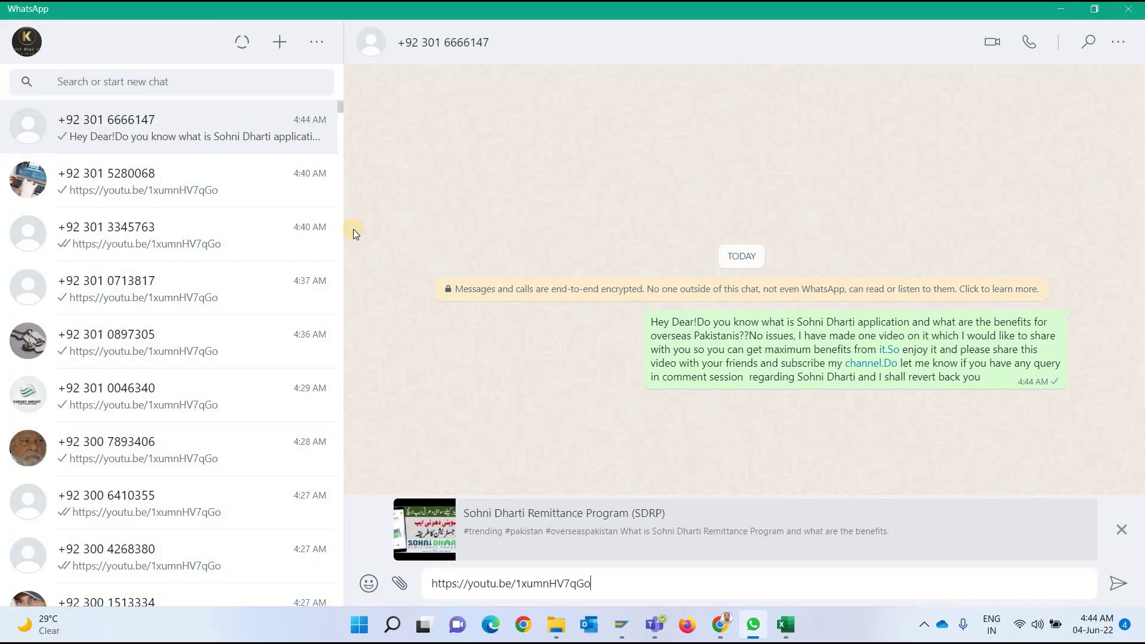
pyautogui.press('Return')
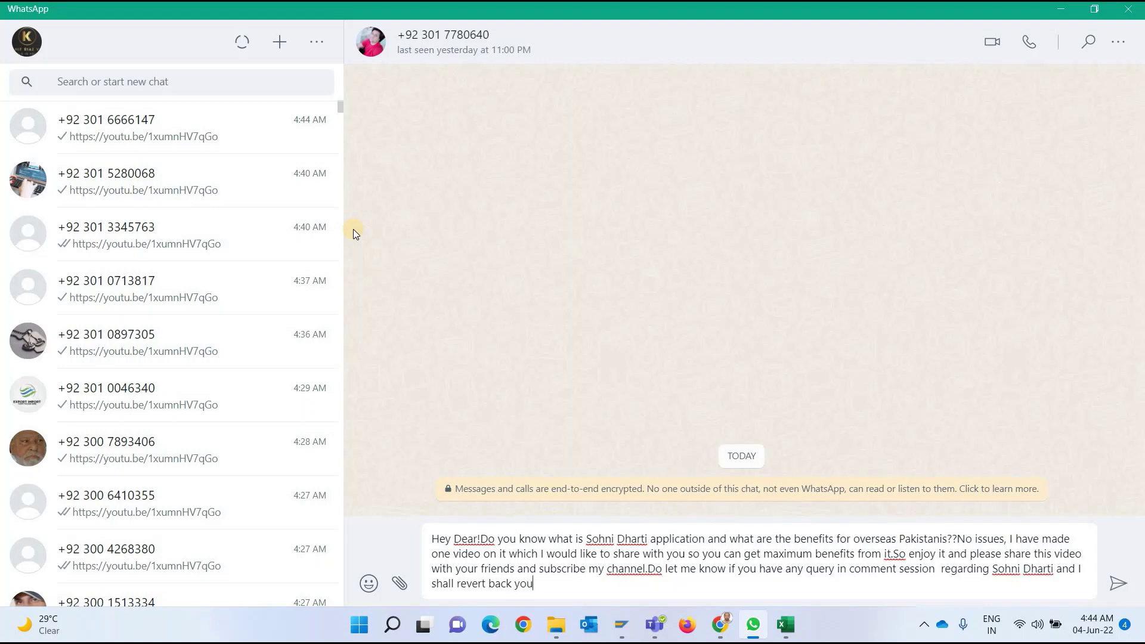
pyautogui.press('Return')
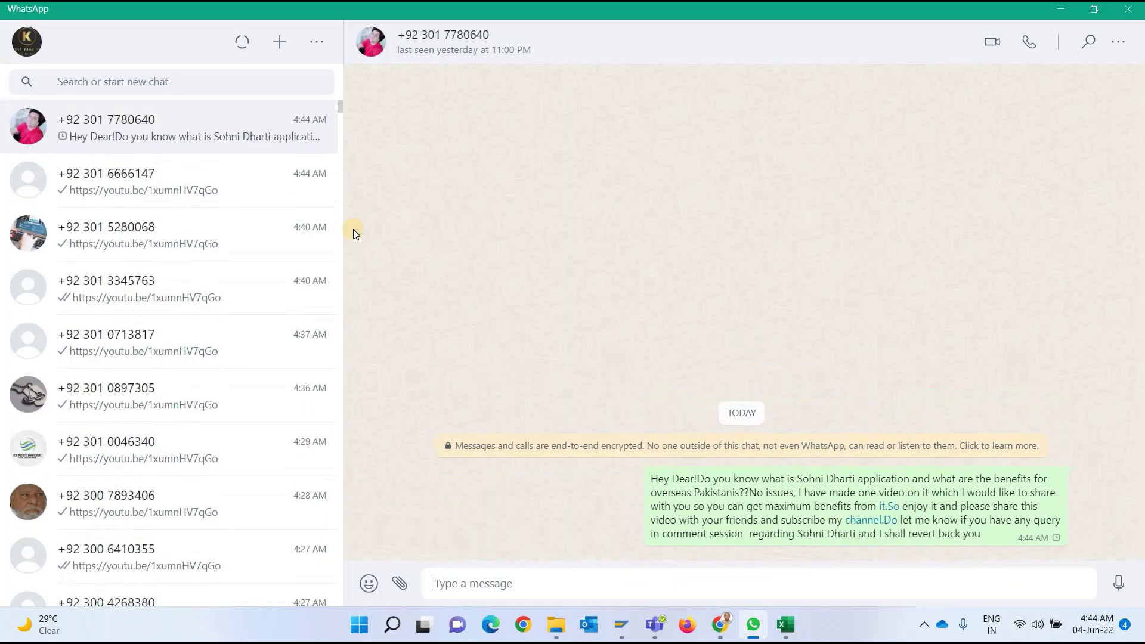
pyautogui.write('https://youtu.be/1xumnHV7qGo')
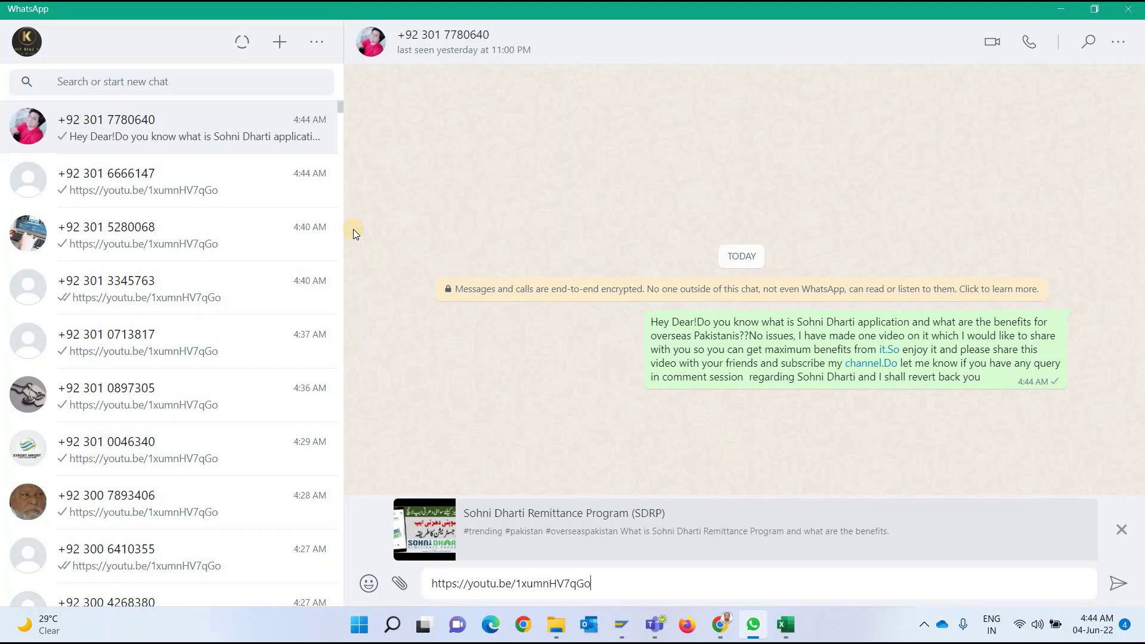
pyautogui.press('Return')
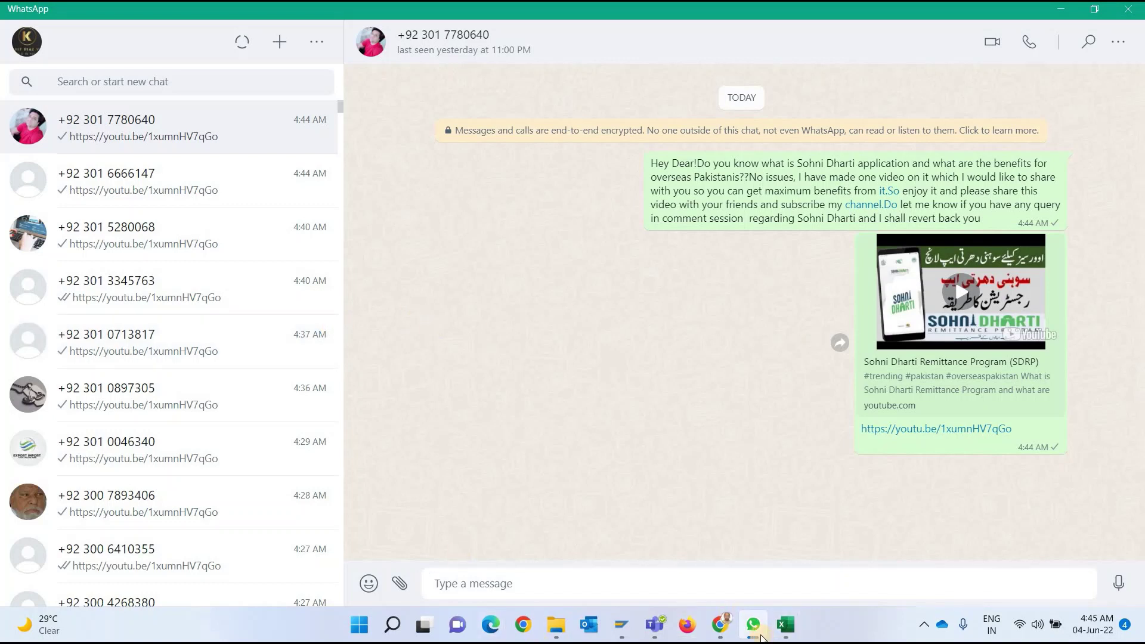
pyautogui.moveTo(752, 624)
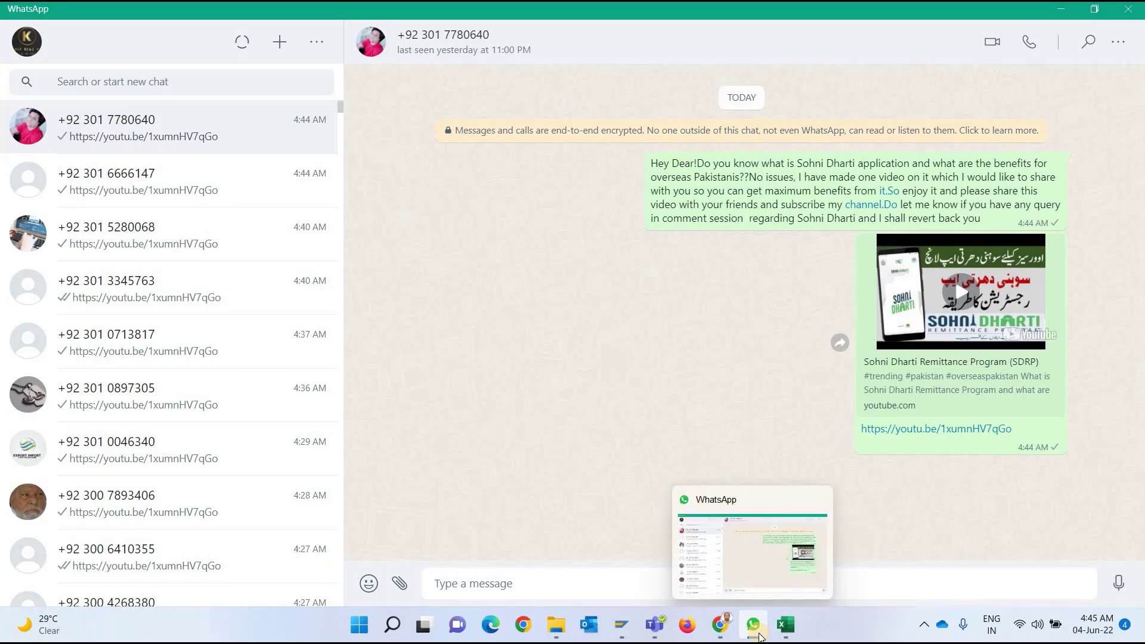
pyautogui.click(754, 626)
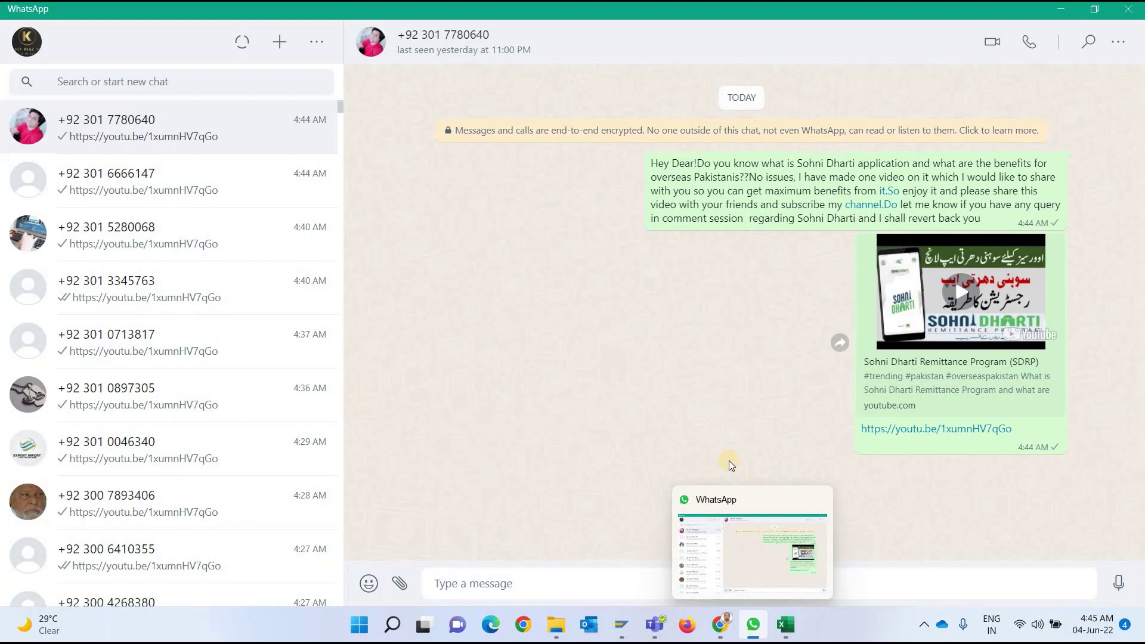